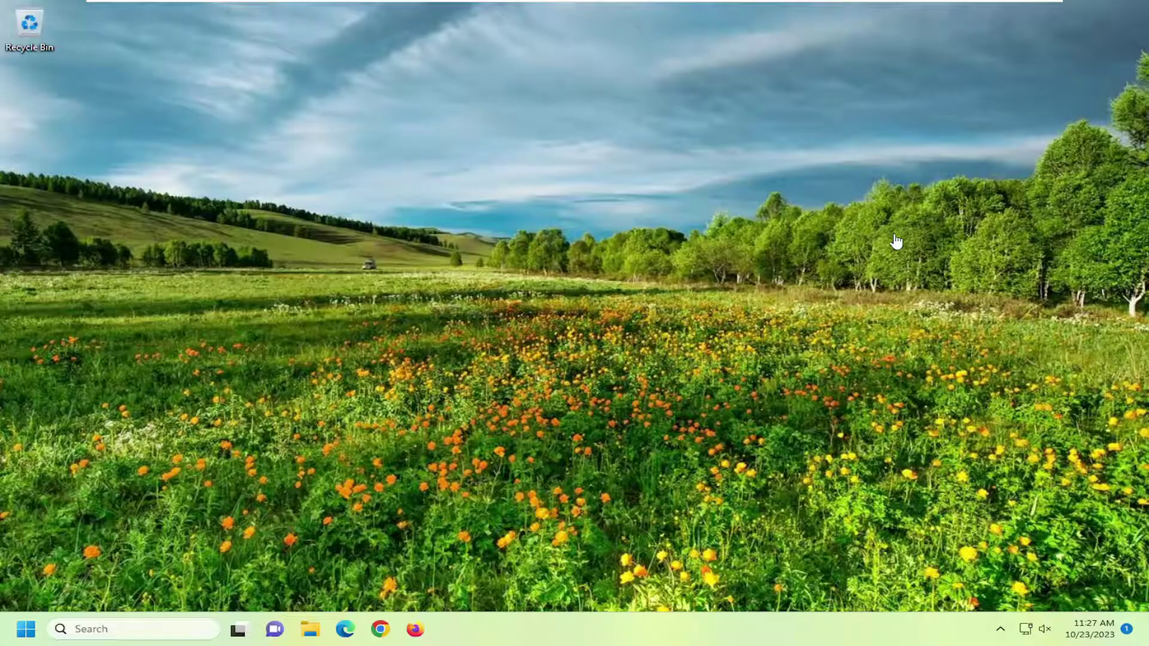
# - Search for 'regedit' and launch Registry Editor with Run as administrator
pyautogui.click(87, 637)
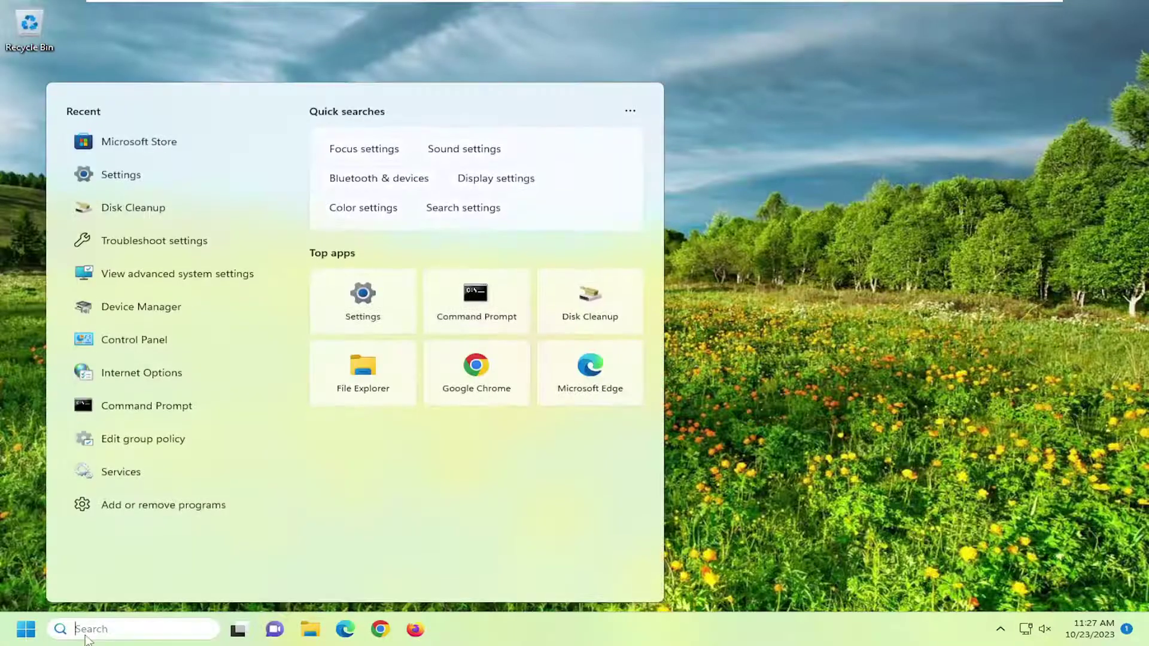
pyautogui.write('regedit')
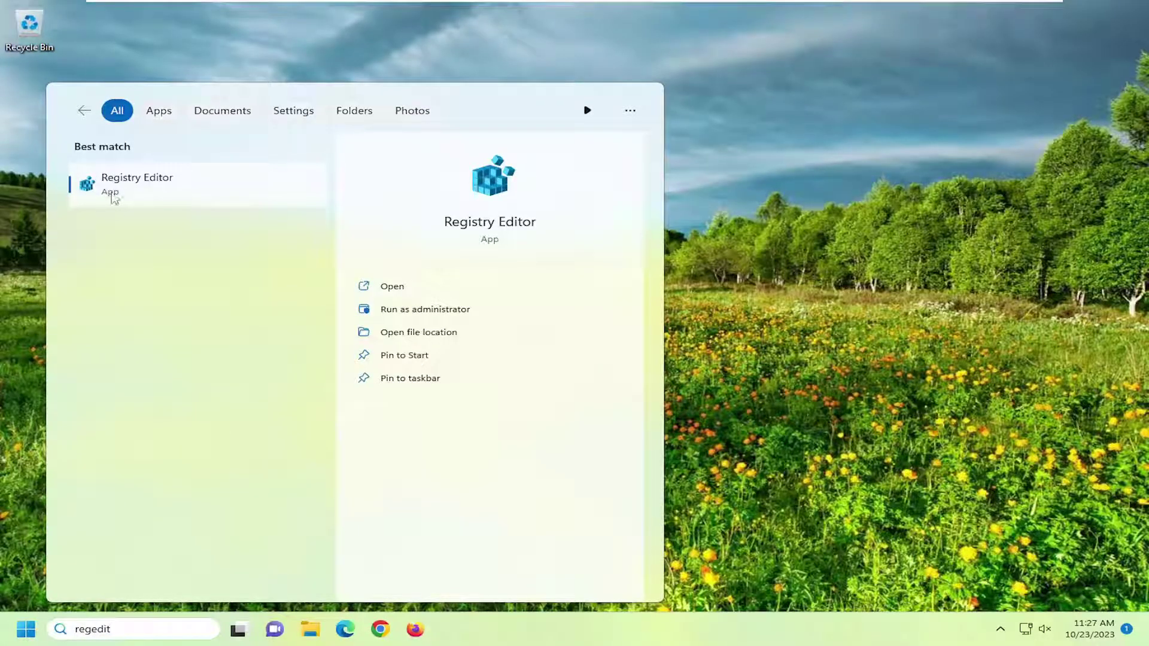
pyautogui.rightClick(142, 188)
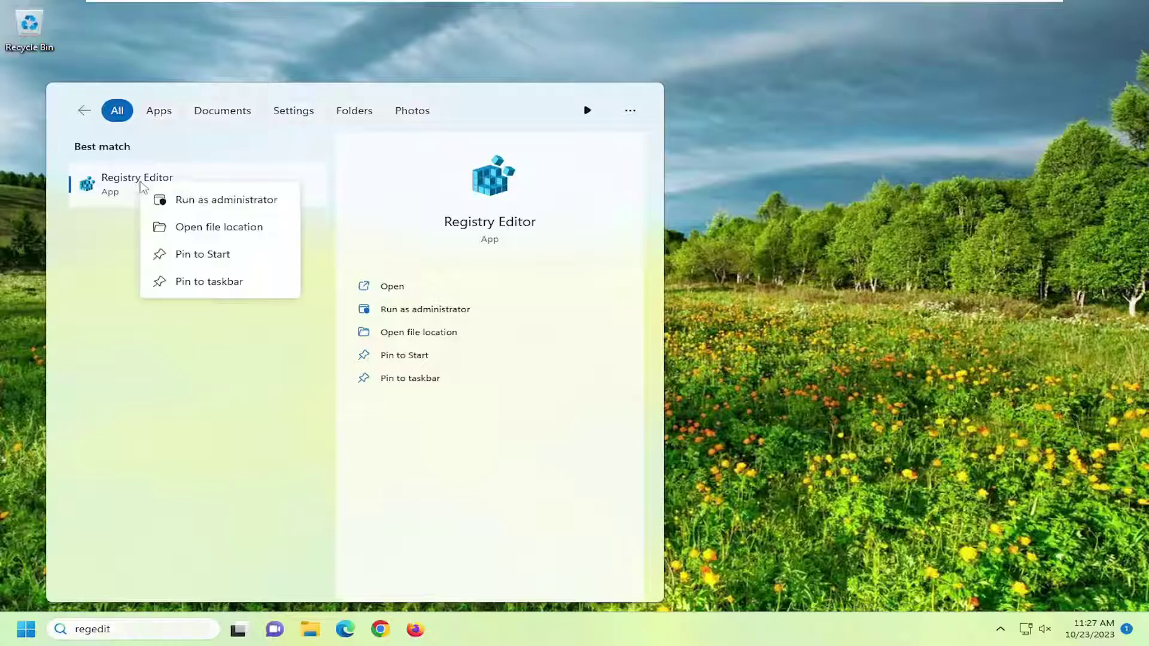
pyautogui.click(207, 203)
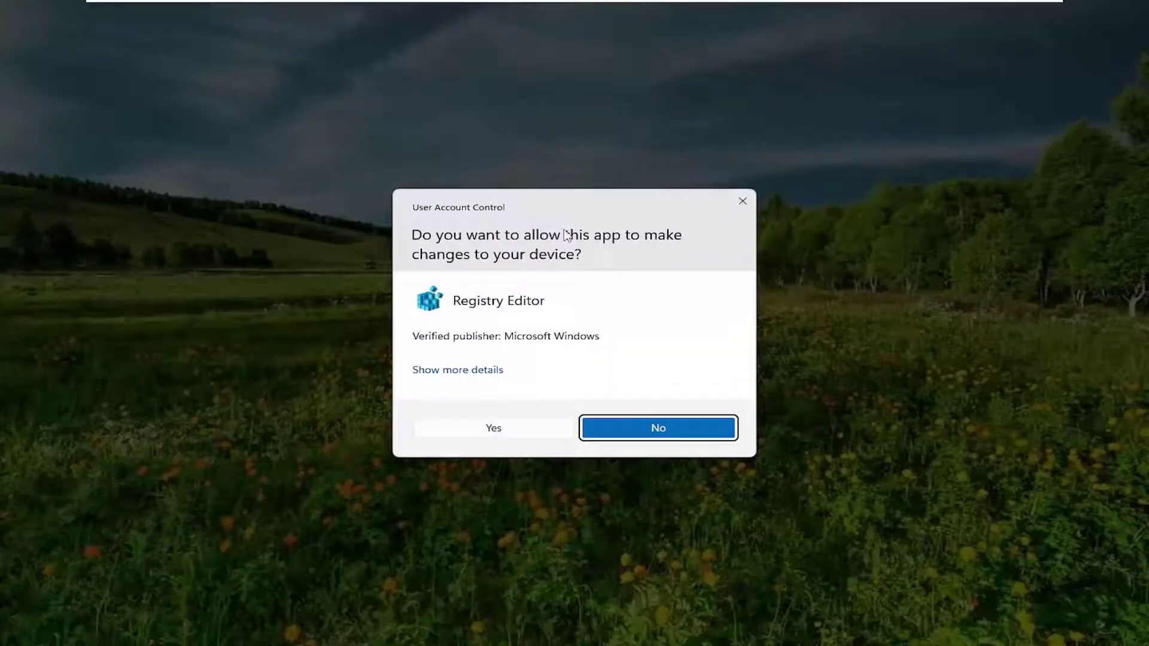
# - Approve the UAC prompt, then collapse the key tree and select the Computer root
pyautogui.click(484, 429)
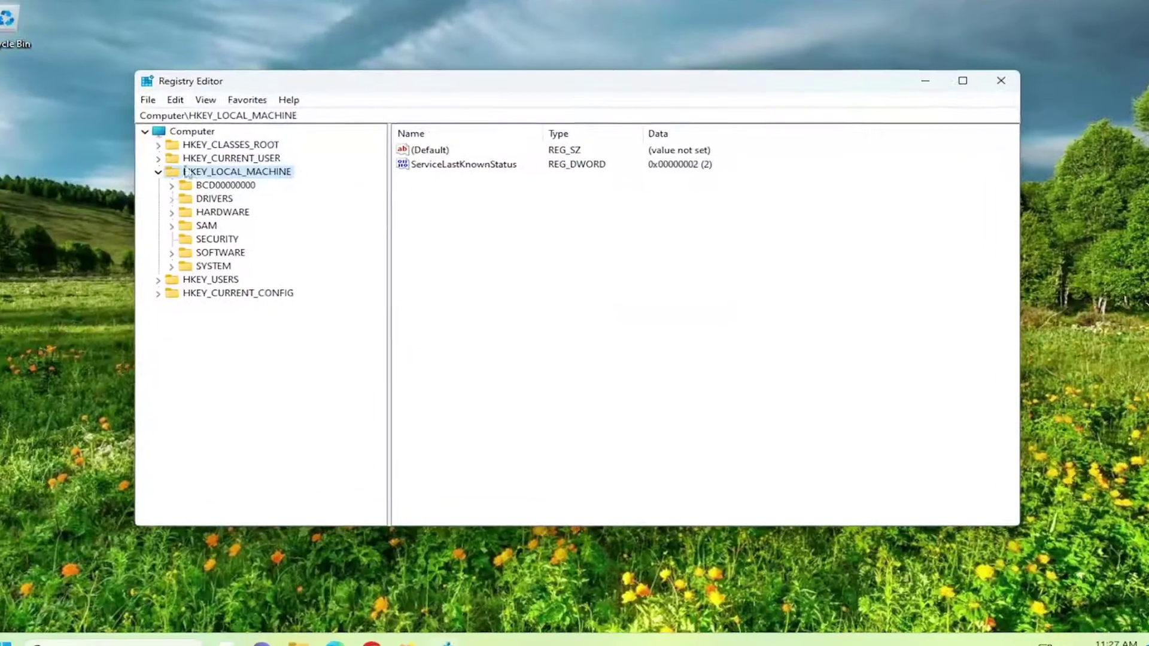
pyautogui.doubleClick(187, 173)
pyautogui.click(182, 134)
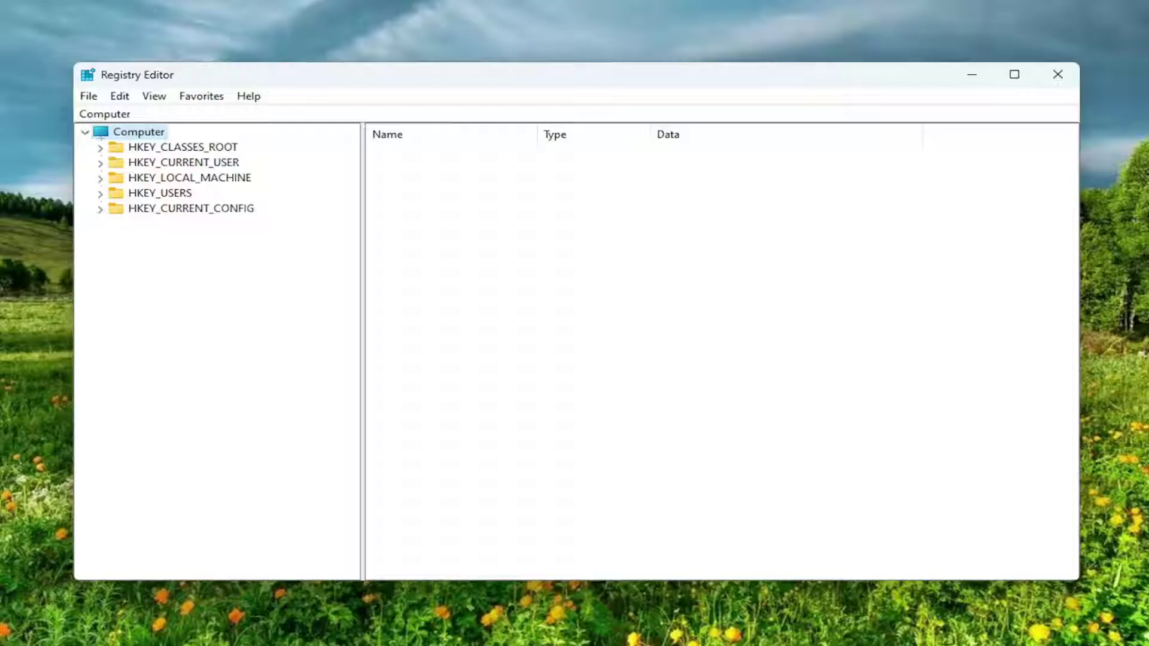
# - Preview the Export and then the Import registry dialogs, cancelling each without changes
pyautogui.click(88, 96)
pyautogui.click(113, 133)
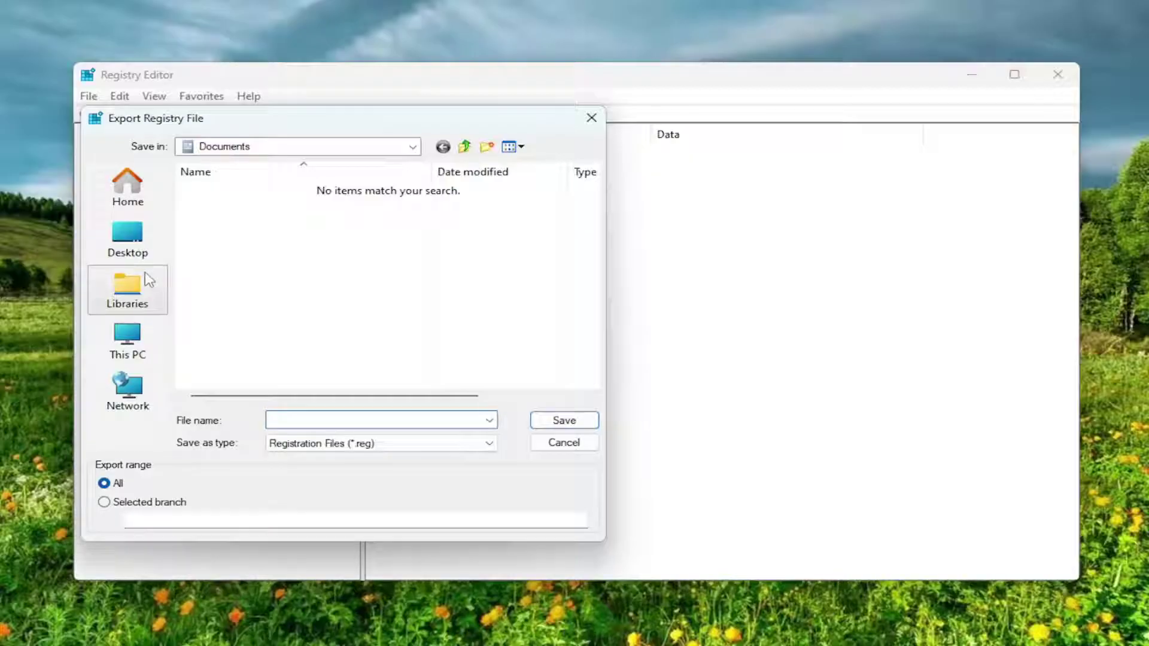
pyautogui.click(564, 443)
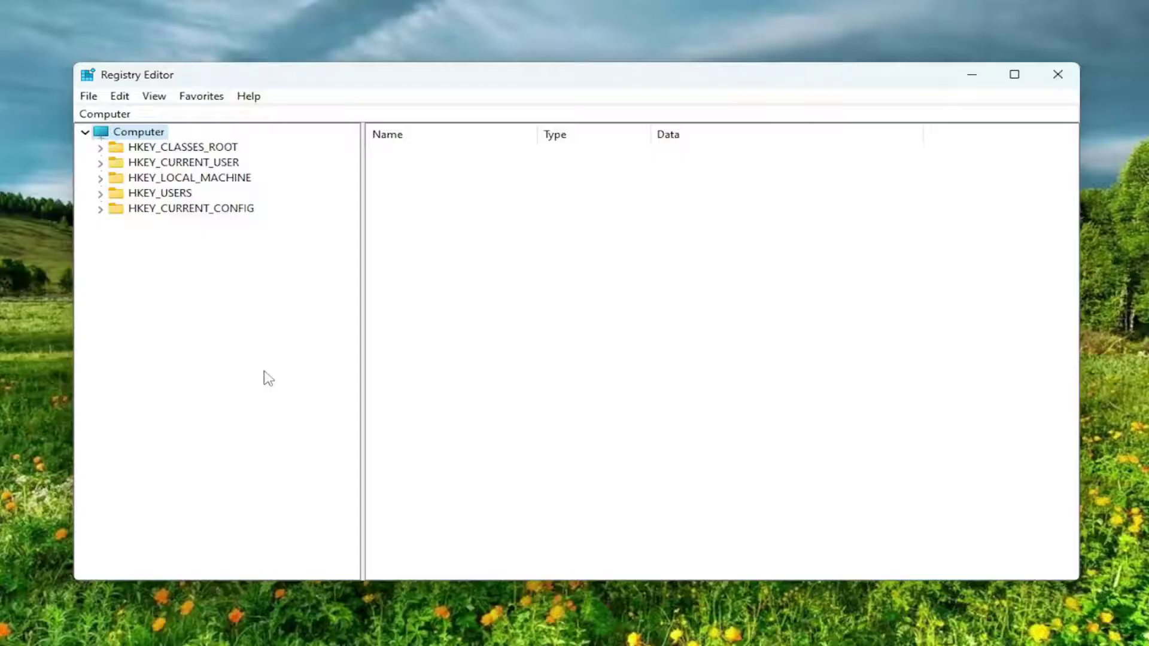
pyautogui.click(90, 97)
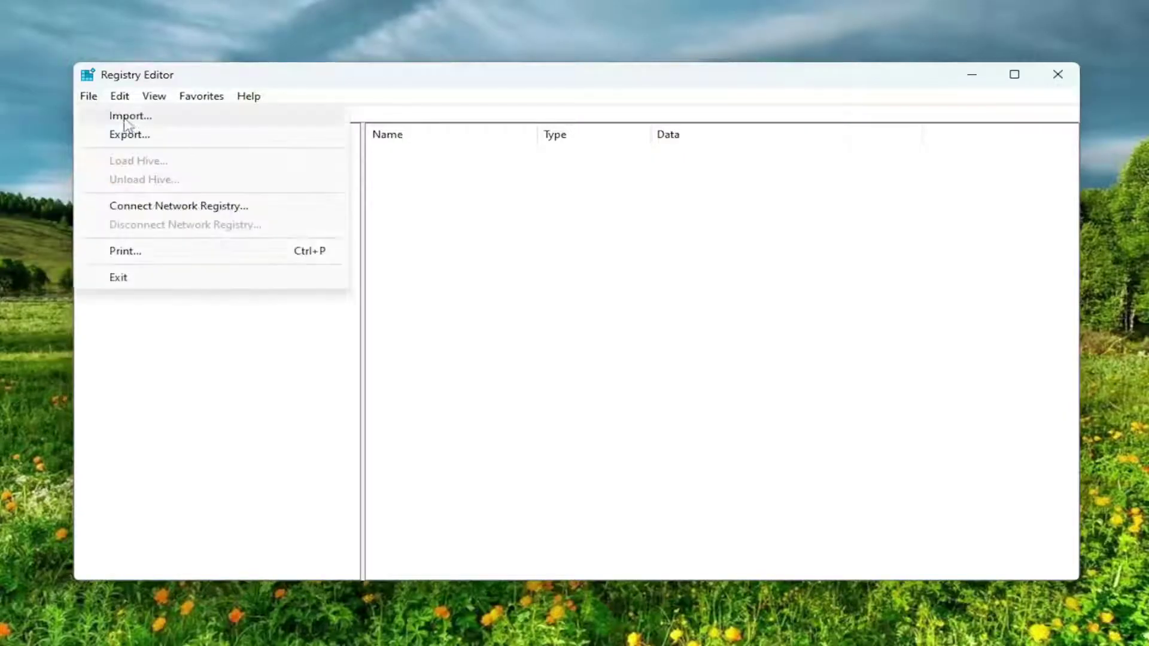
pyautogui.click(125, 116)
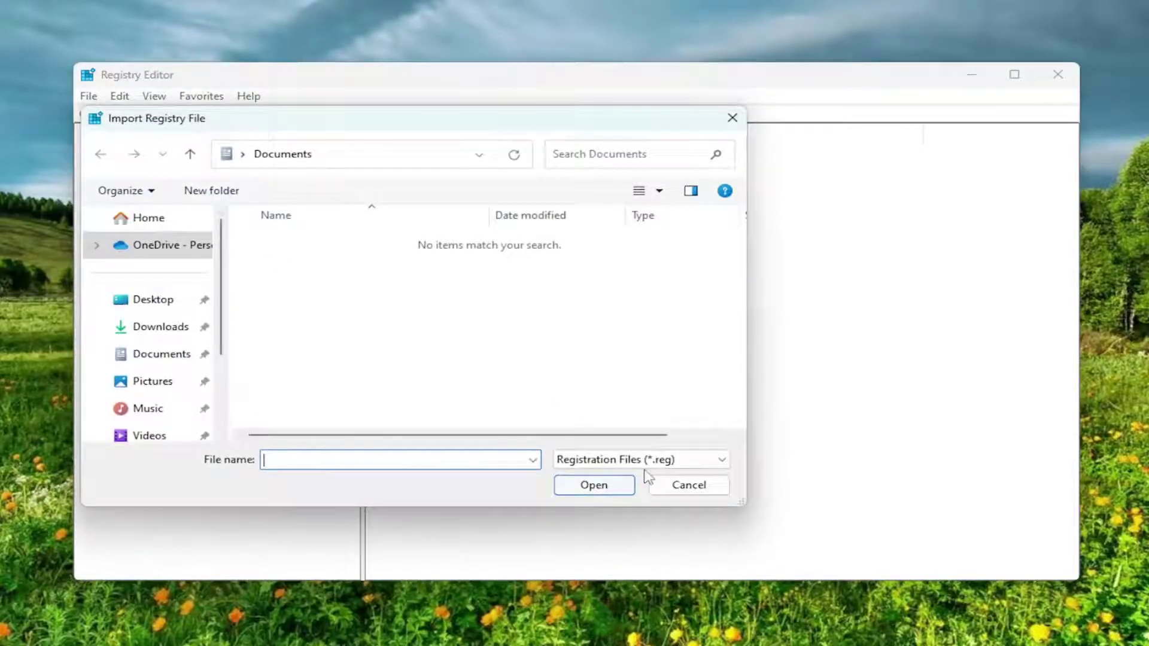
pyautogui.click(676, 487)
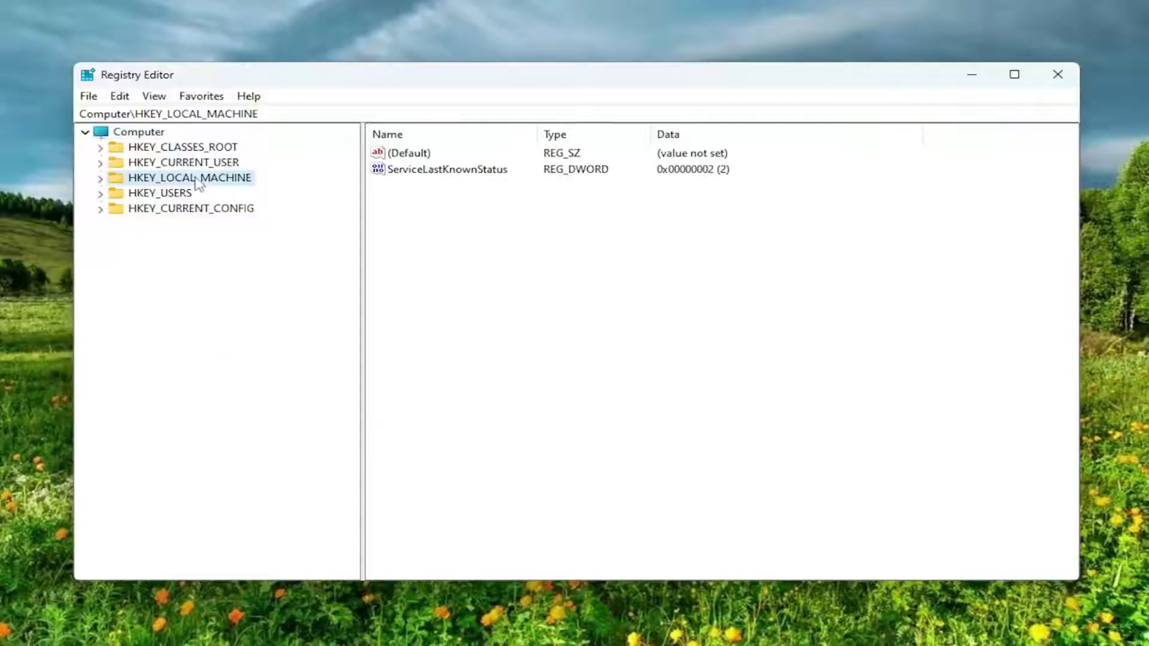
# - Open HKEY_LOCAL_MACHINE\SYSTEM\CurrentControlSet\Control\Print and focus its values list
pyautogui.doubleClick(199, 180)
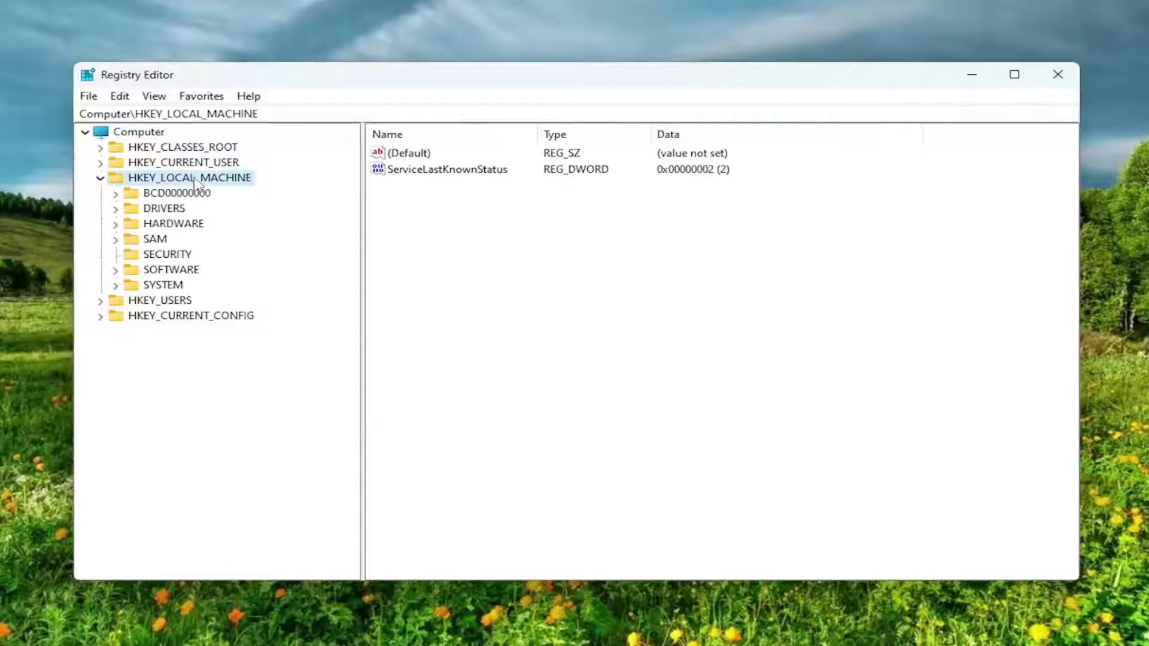
pyautogui.doubleClick(151, 286)
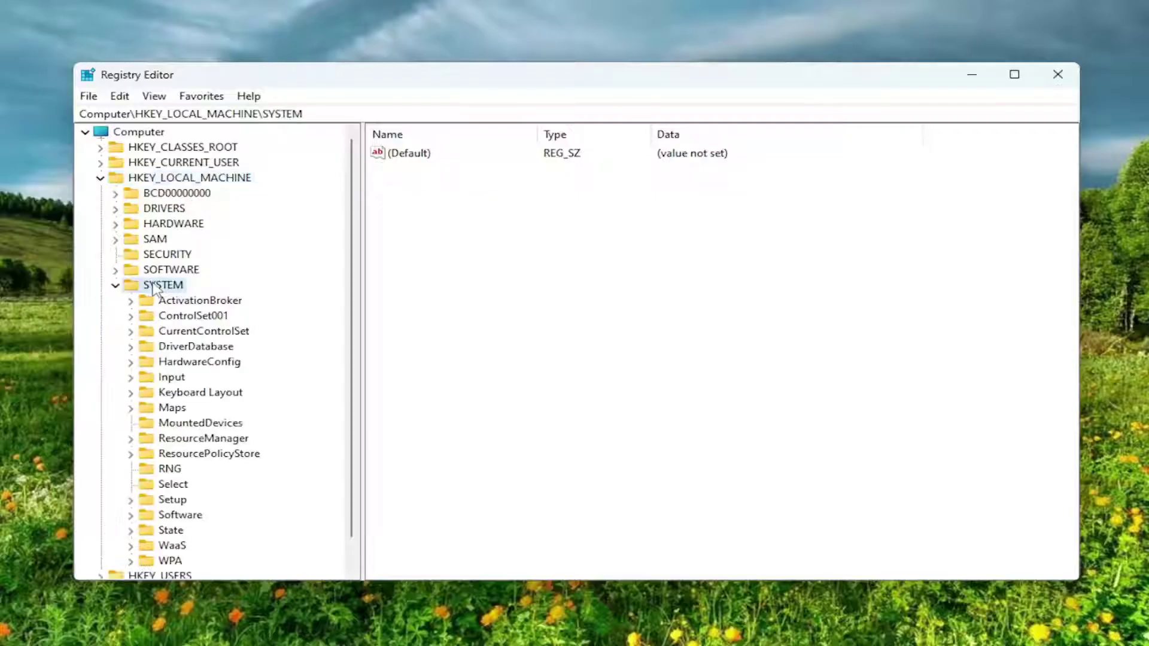
pyautogui.doubleClick(195, 333)
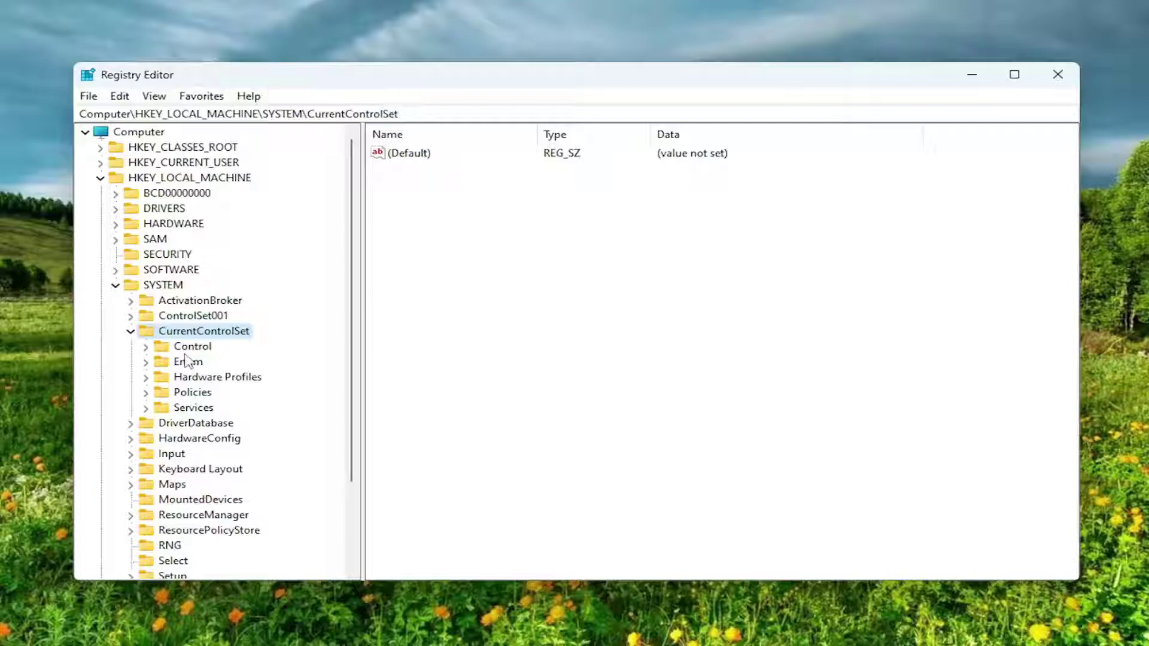
pyautogui.doubleClick(187, 347)
pyautogui.scroll(-8, 229, 343)
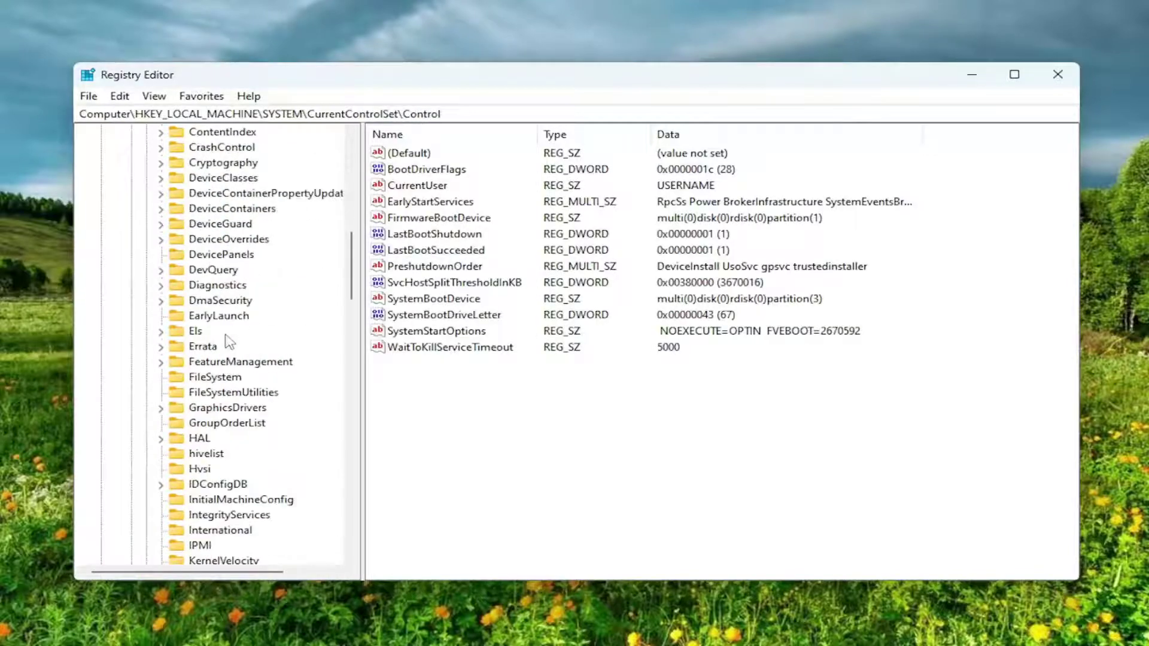
pyautogui.scroll(-10, 230, 343)
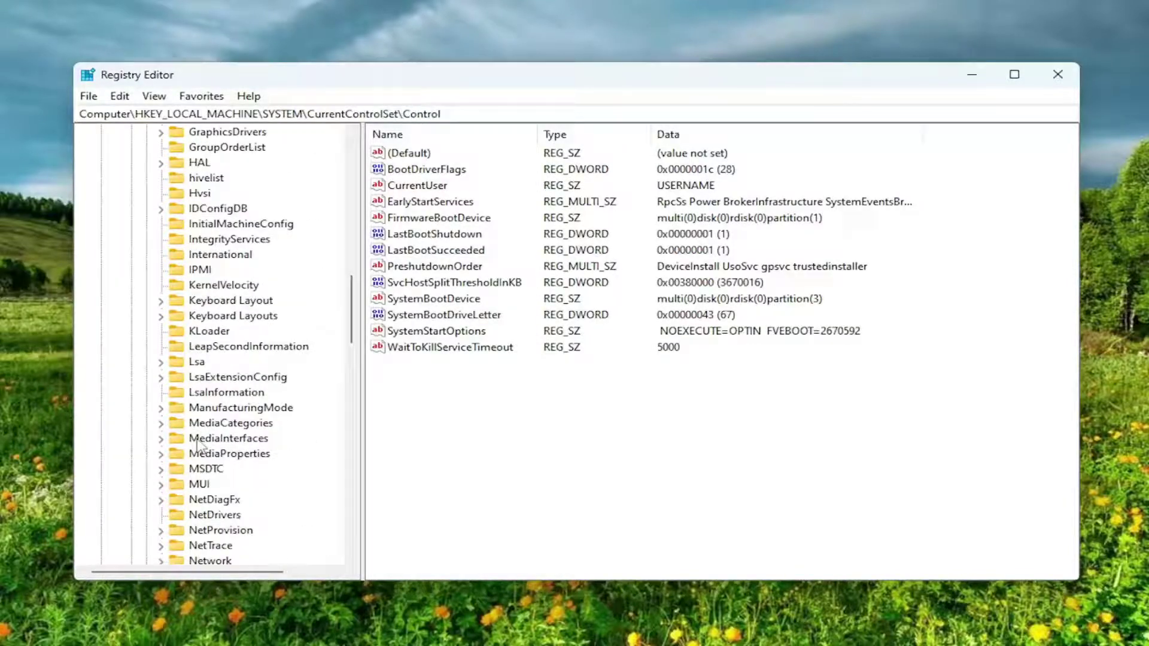
pyautogui.scroll(-5, 202, 447)
pyautogui.click(200, 332)
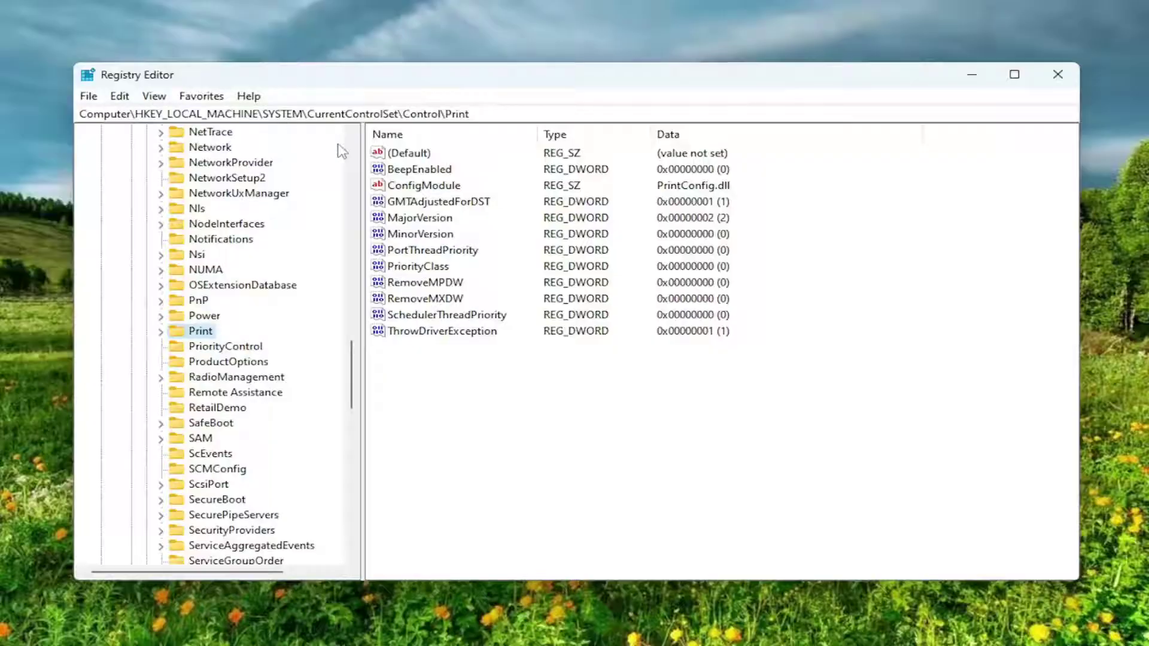
pyautogui.press('Tab')
# - Add a new DWORD (32-bit) value under Print named RpcAuthnLevelPrivacyEnabled
pyautogui.rightClick(452, 365)
pyautogui.moveTo(513, 376)
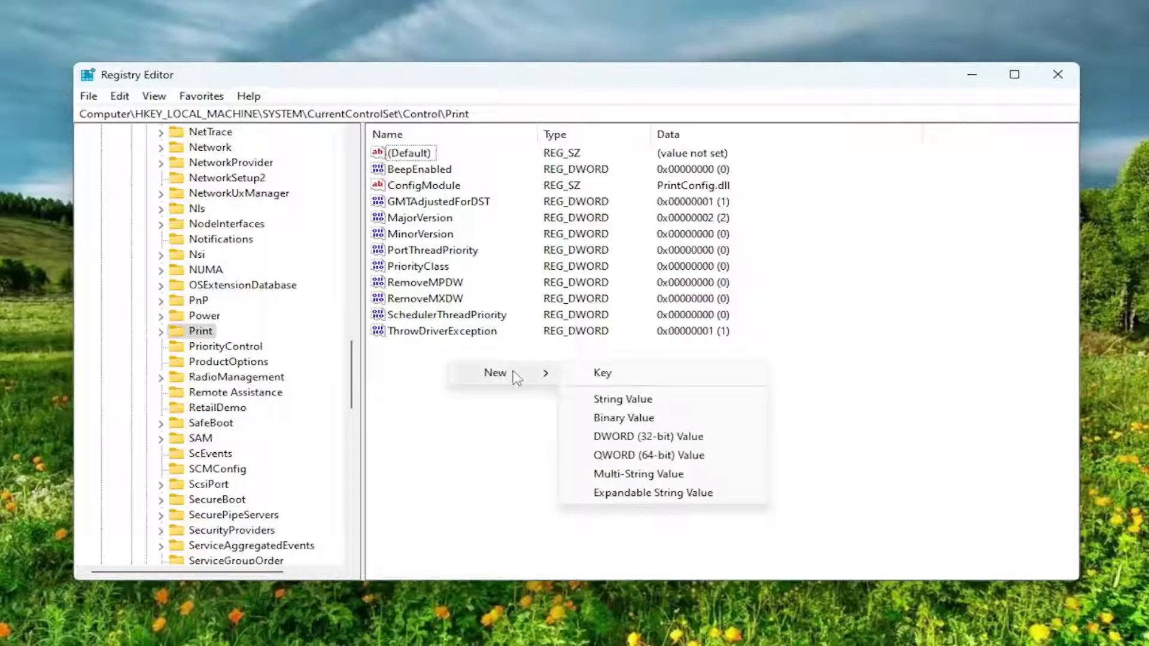
pyautogui.click(625, 440)
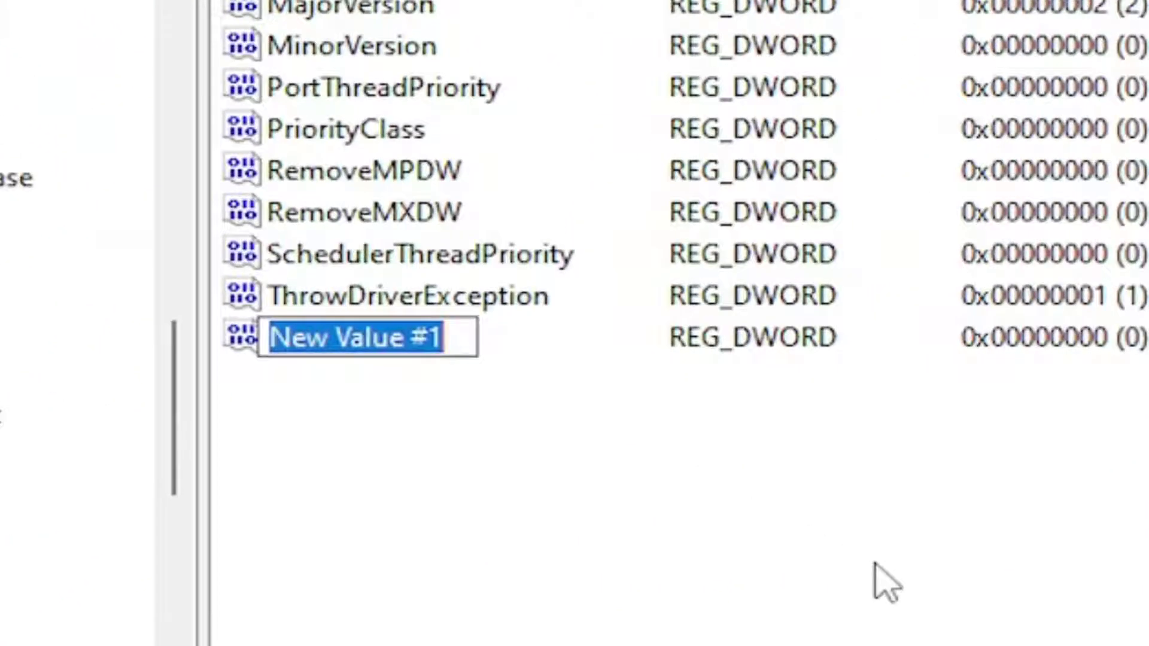
pyautogui.write('Rpc')
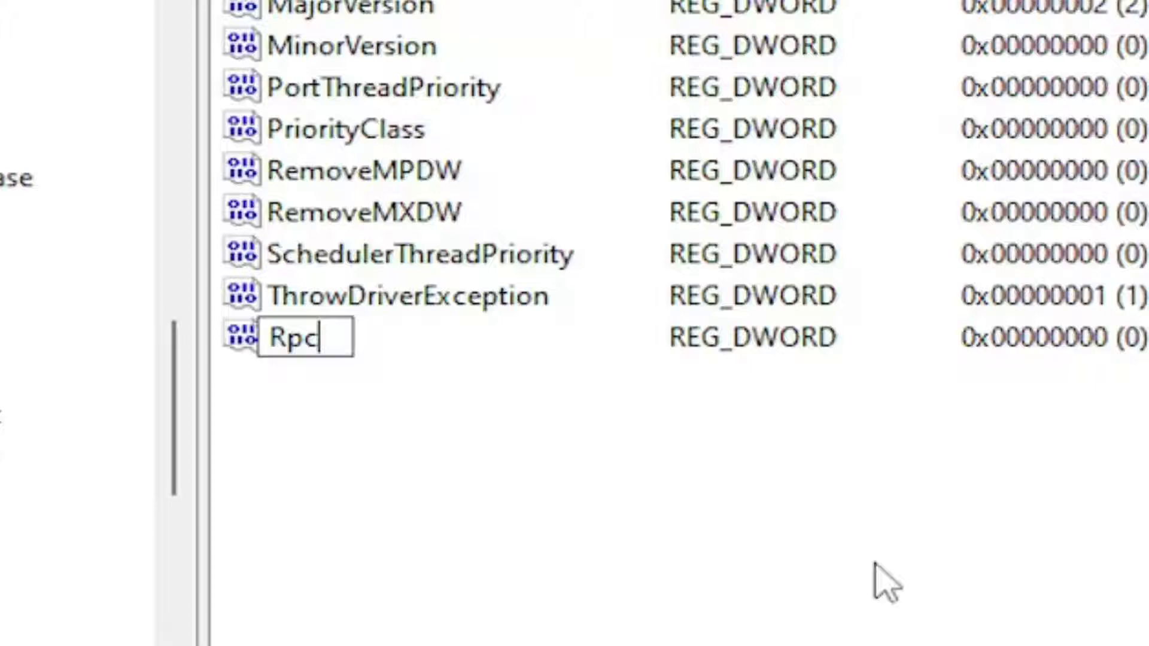
pyautogui.write('A')
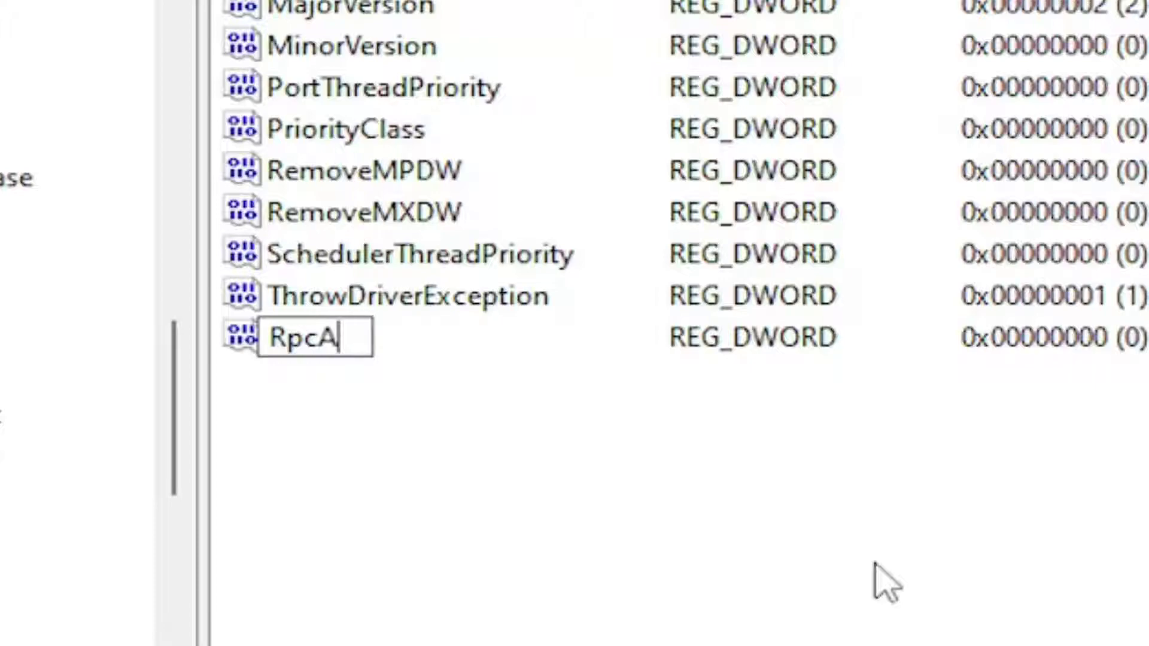
pyautogui.write('uthn')
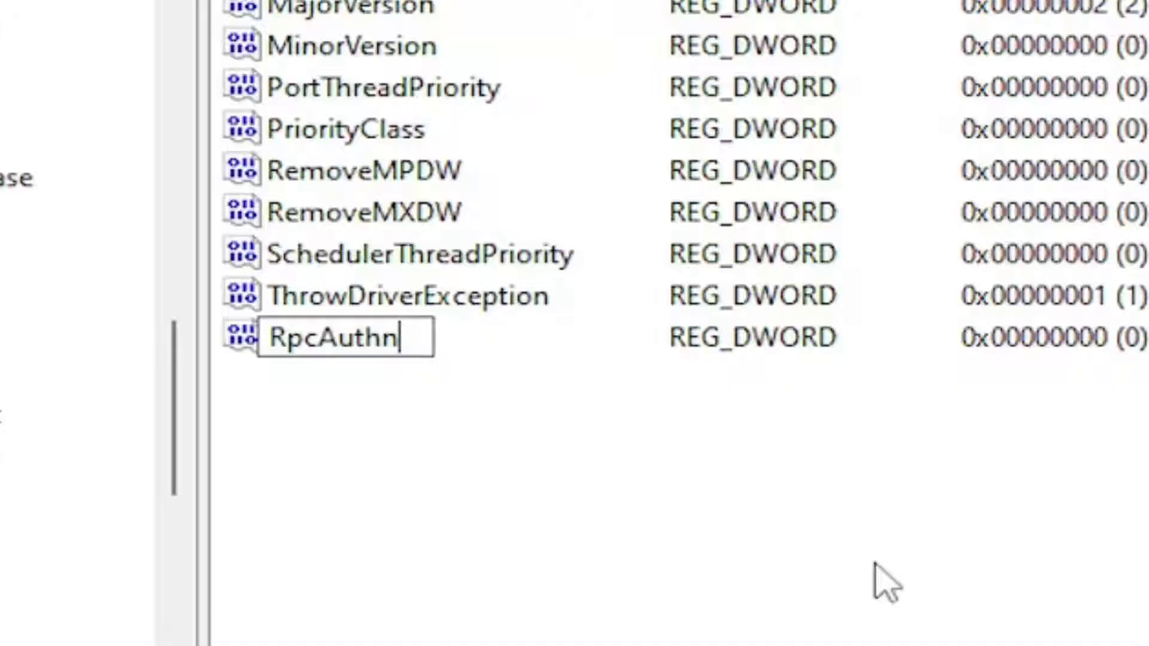
pyautogui.write('Le')
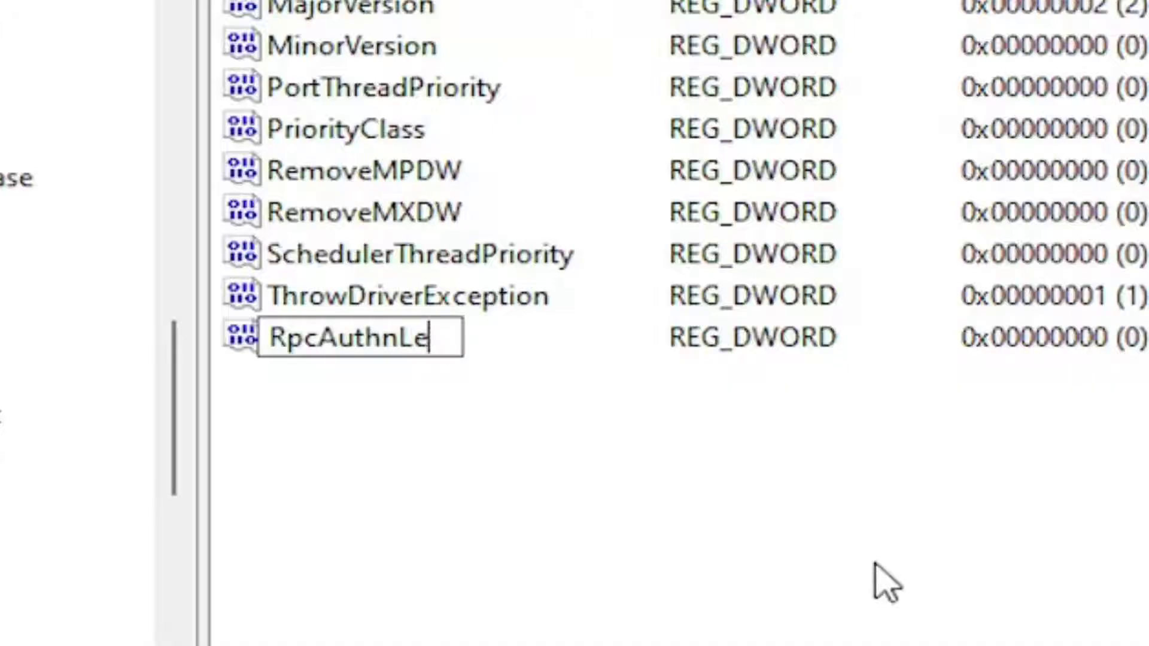
pyautogui.write('vel')
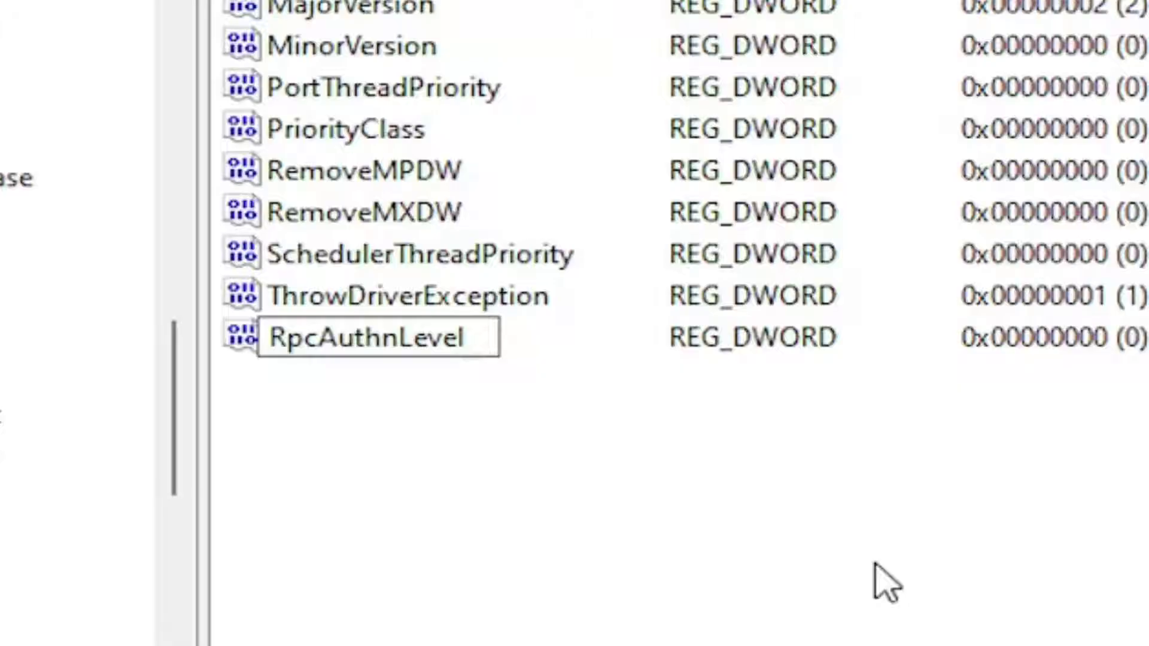
pyautogui.write('P')
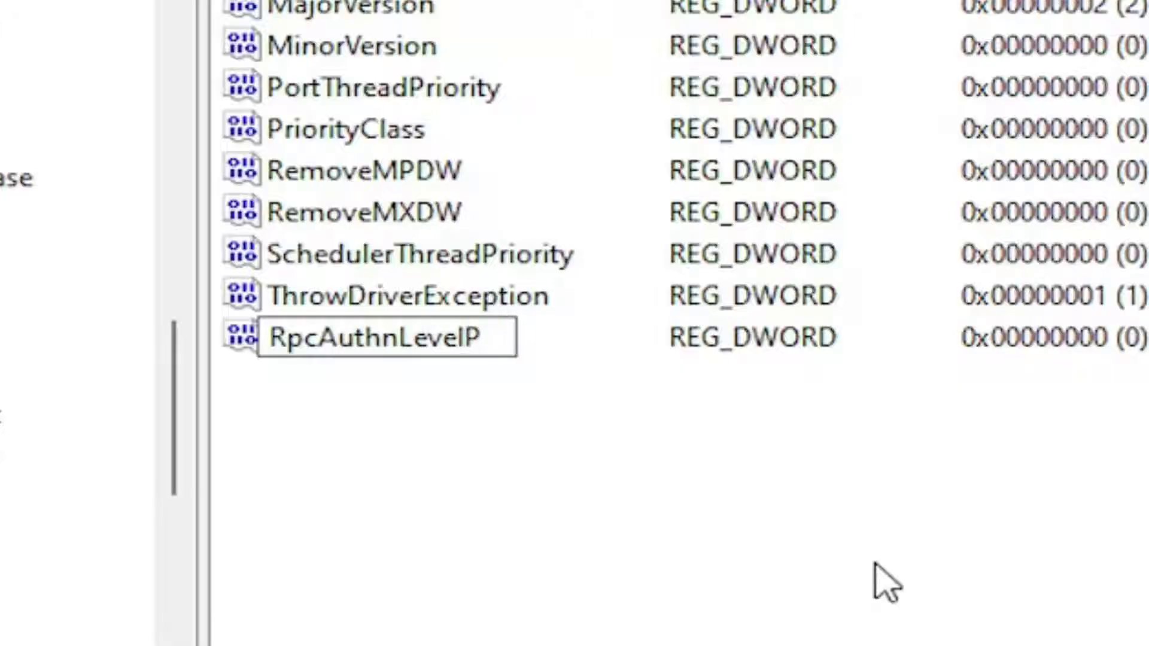
pyautogui.write('rivac')
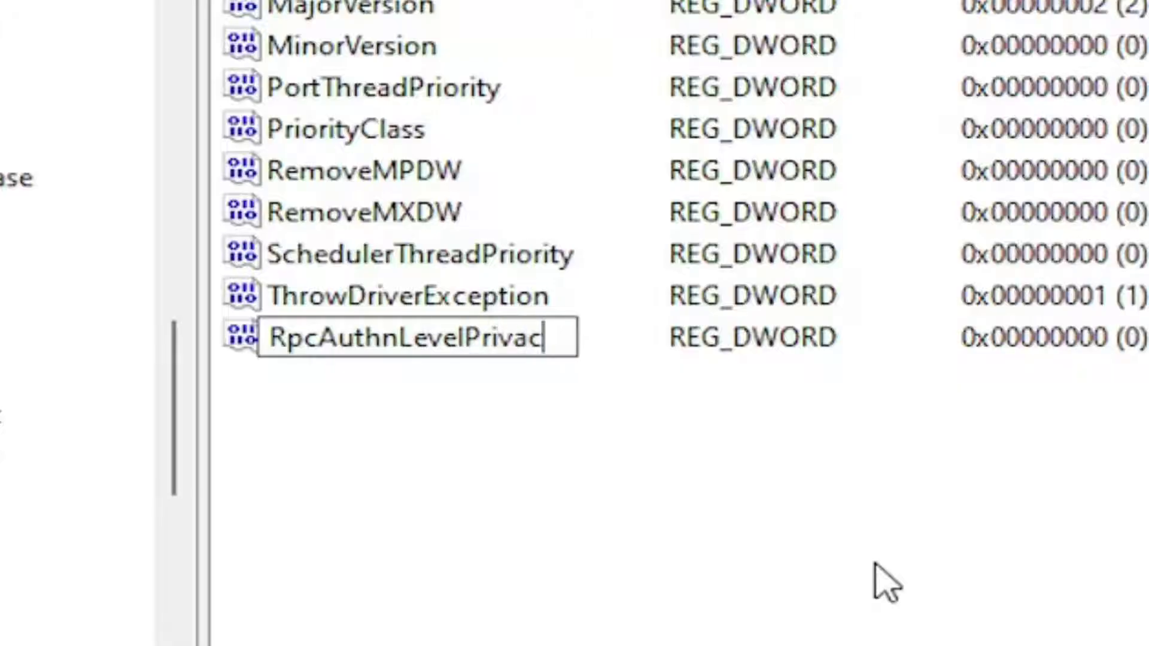
pyautogui.write('yEn')
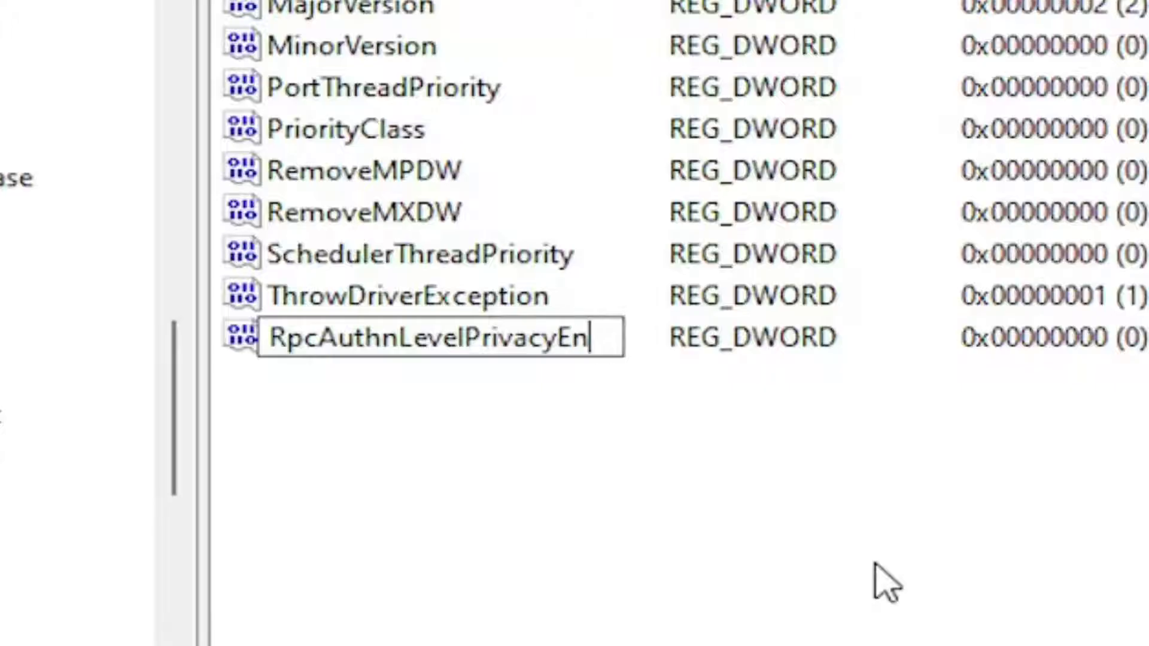
pyautogui.write('abled')
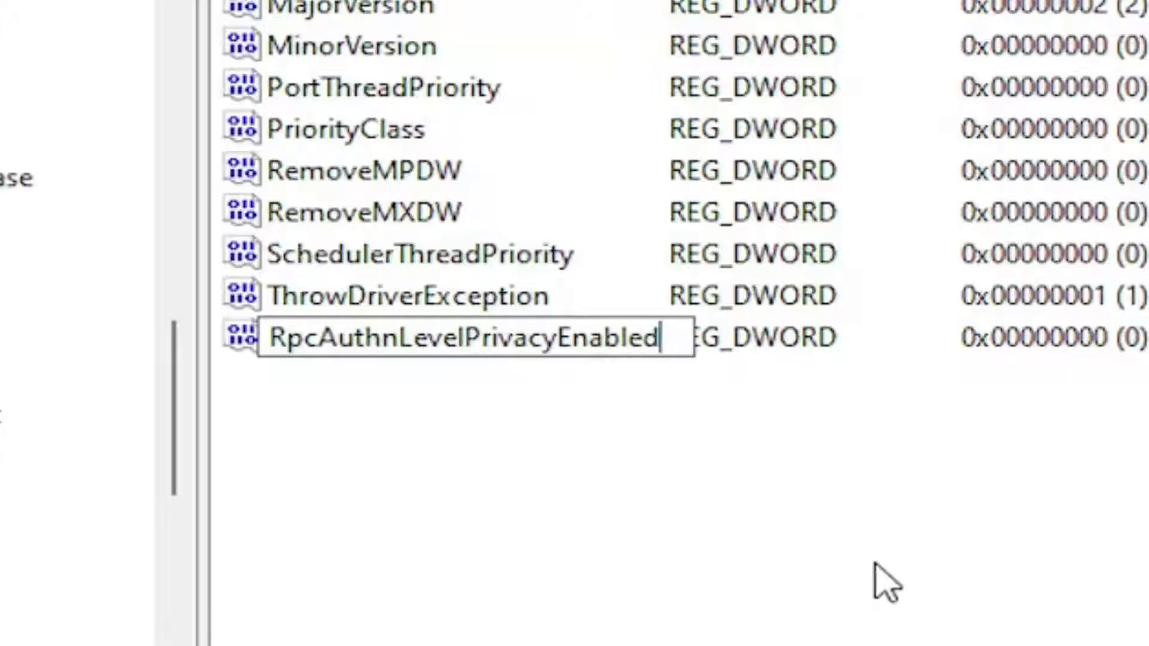
pyautogui.press('Return')
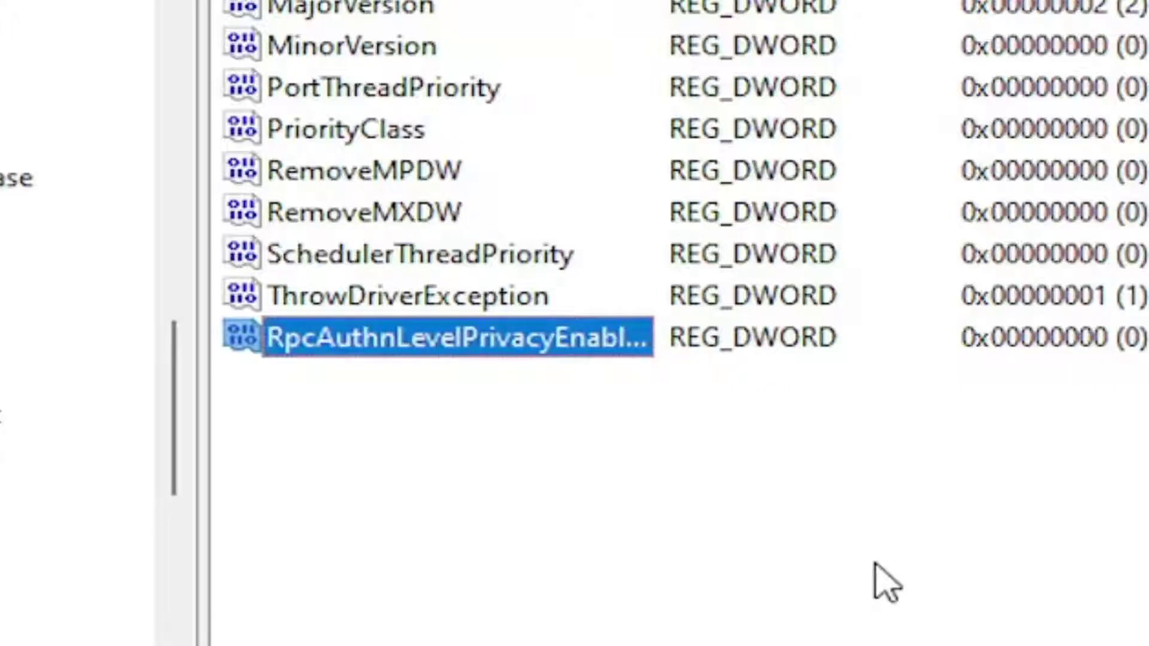
pyautogui.click(790, 547)
# - Set RpcAuthnLevelPrivacyEnabled's value data to 0 and confirm with OK
pyautogui.click(427, 338)
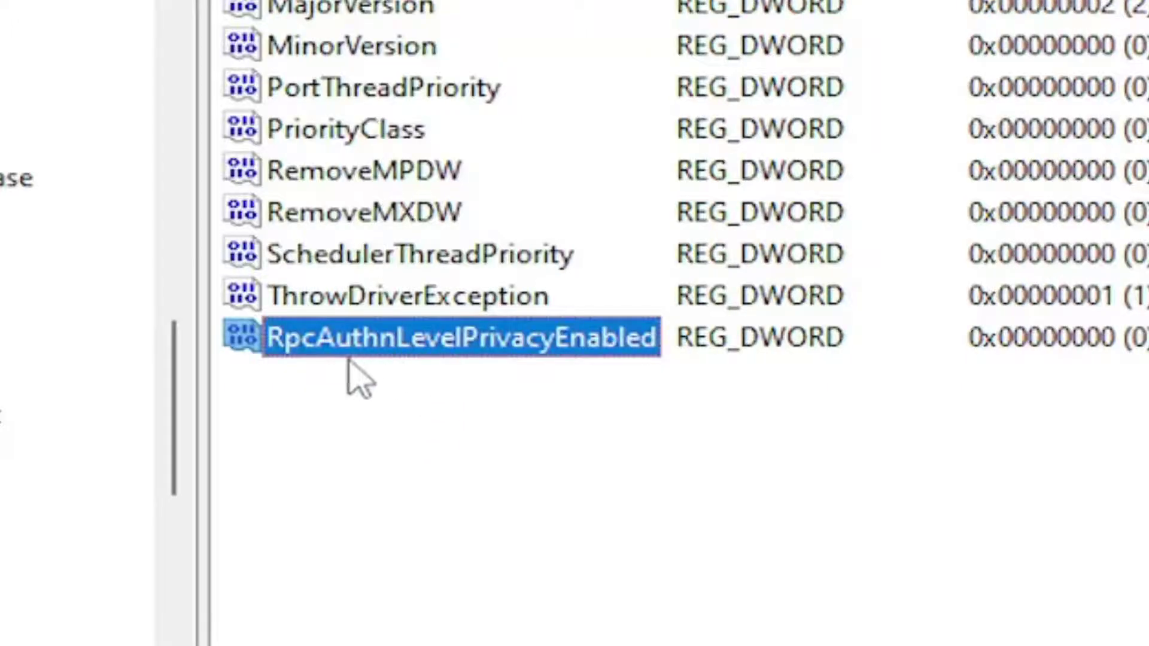
pyautogui.doubleClick(427, 344)
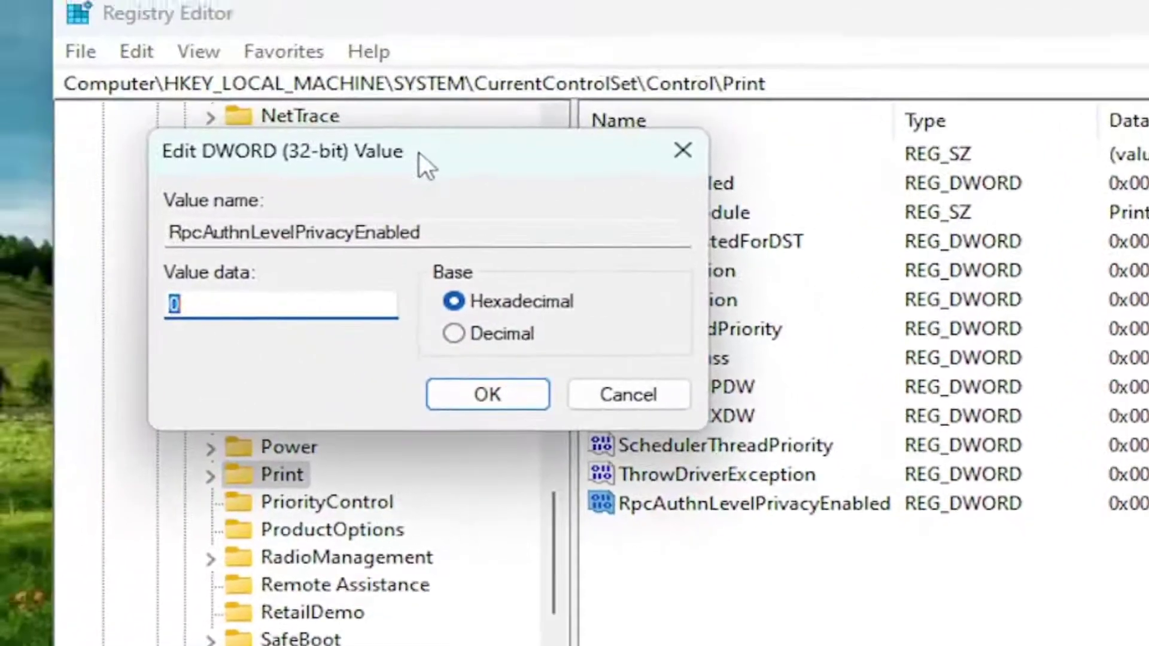
pyautogui.moveTo(281, 56); pyautogui.dragTo(688, 200)
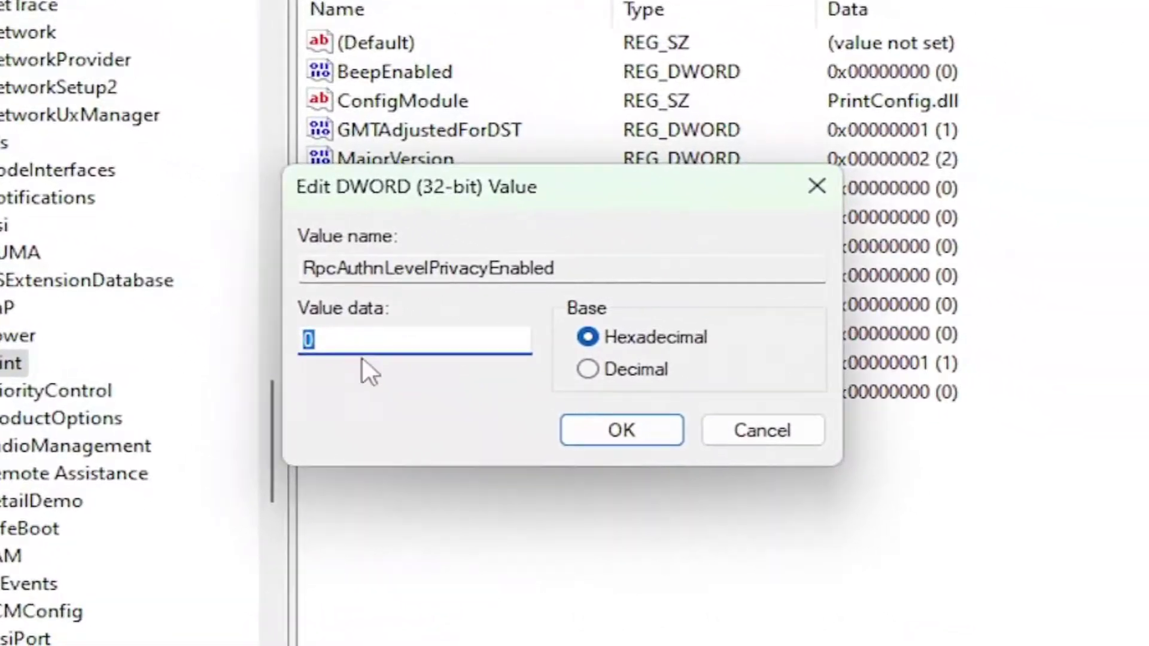
pyautogui.write('0')
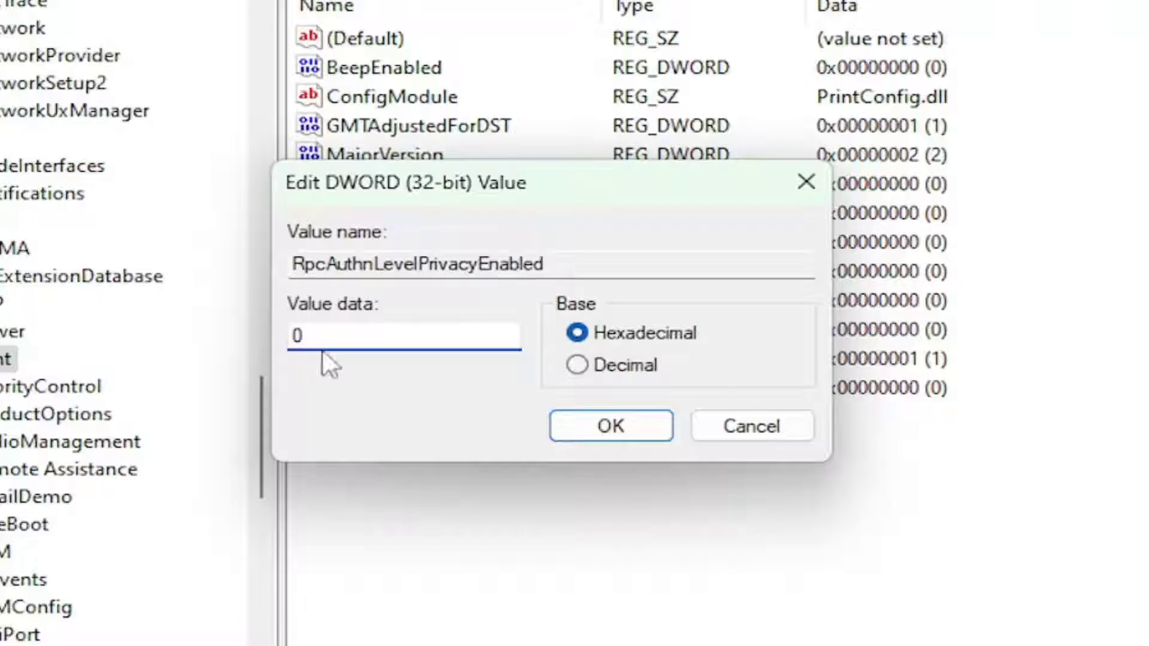
pyautogui.moveTo(382, 199); pyautogui.dragTo(468, 524)
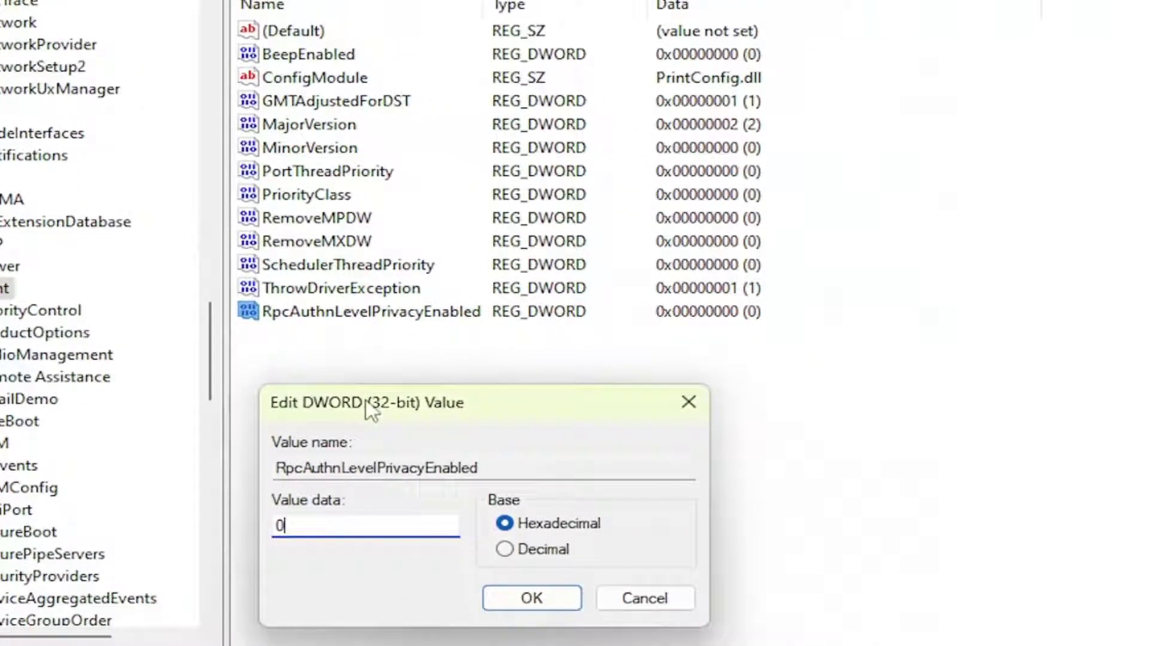
pyautogui.moveTo(373, 404); pyautogui.dragTo(353, 238)
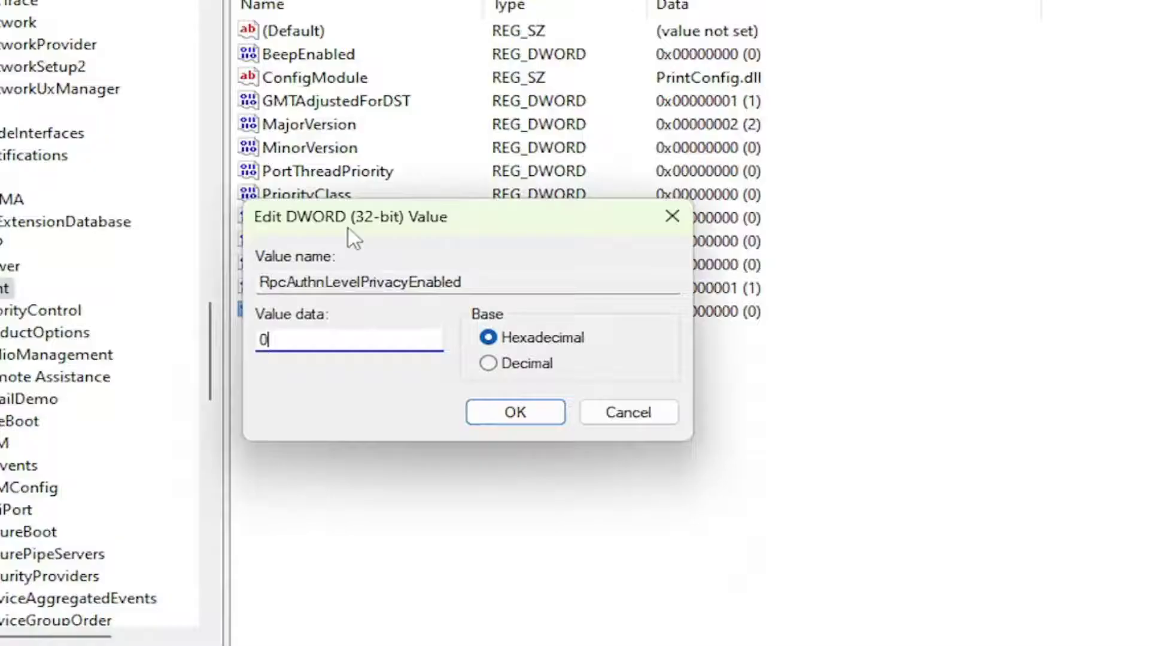
pyautogui.click(516, 413)
# - Collapse SYSTEM and HKEY_LOCAL_MACHINE and select the Computer root
pyautogui.scroll(15, 72, 299)
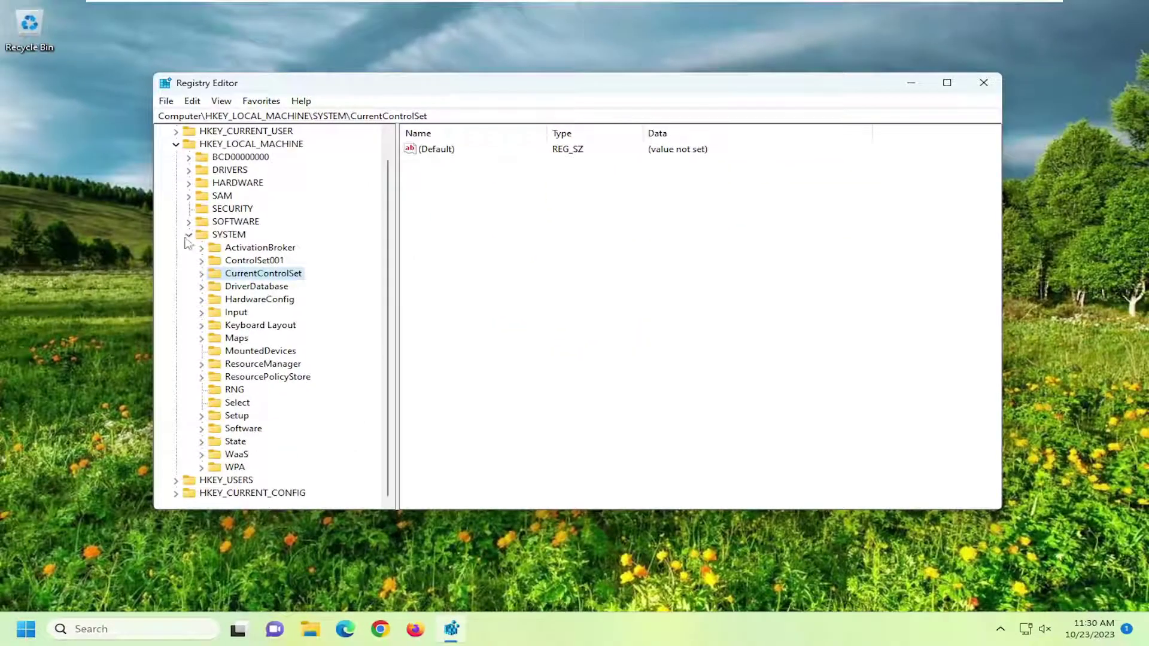
pyautogui.click(189, 234)
pyautogui.click(176, 169)
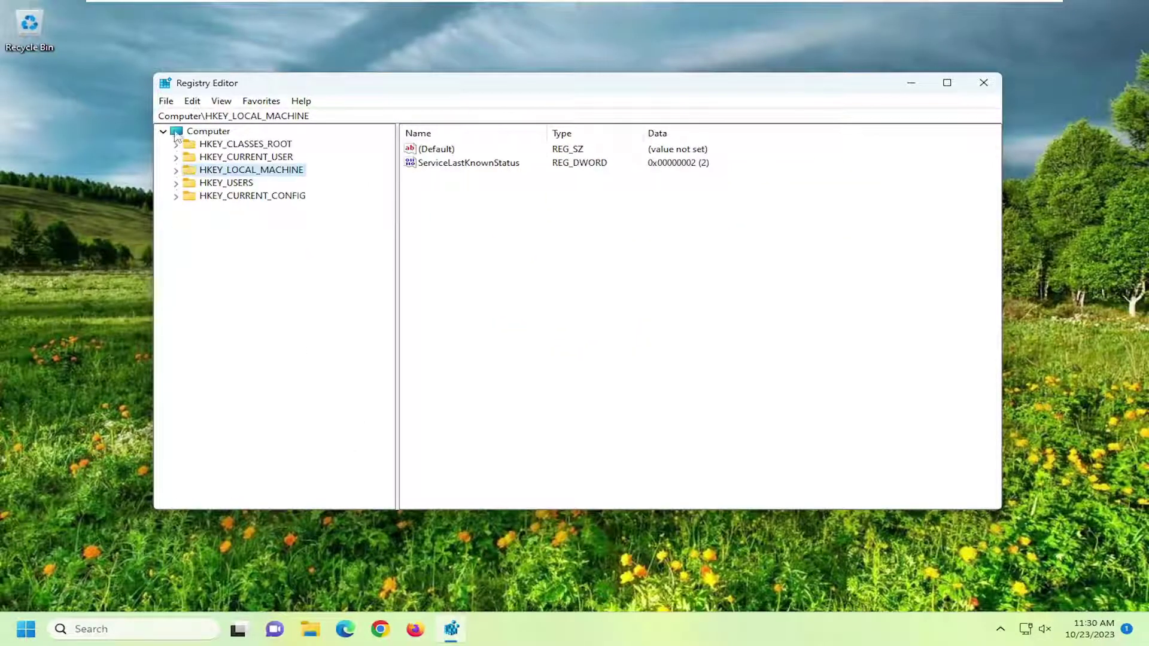
pyautogui.click(179, 131)
# - Restart the PC from the Start button's Shut down or sign out menu
pyautogui.click(984, 82)
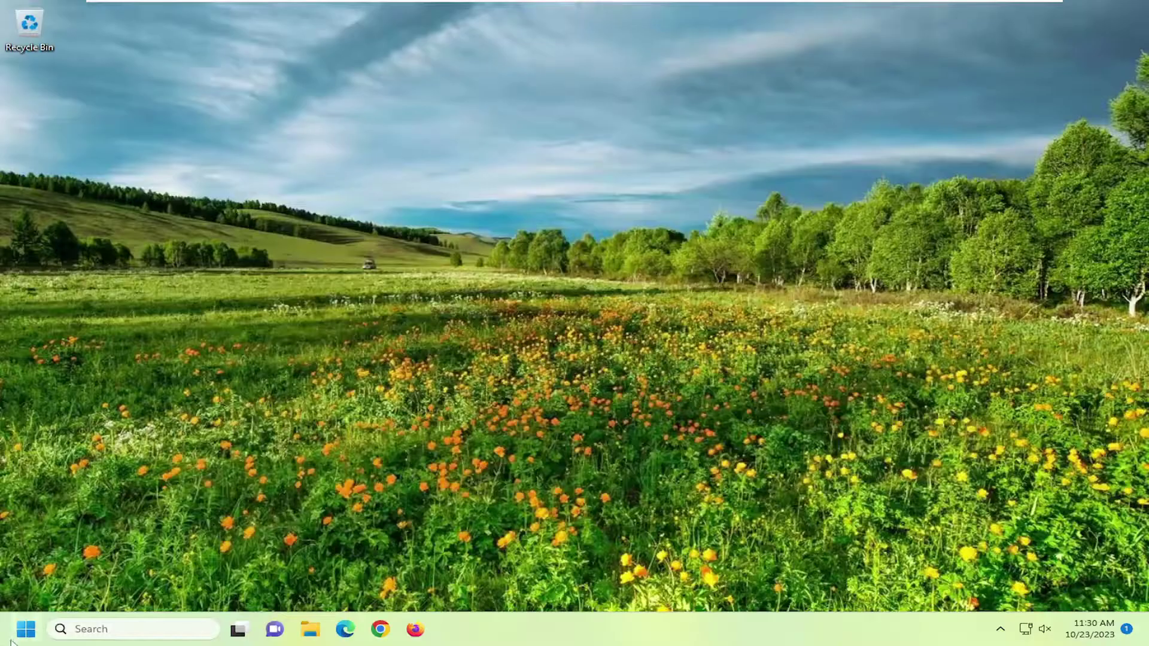
pyautogui.rightClick(26, 629)
pyautogui.moveTo(90, 567)
pyautogui.click(202, 565)
# - Search 'troubleshoot' and open the Troubleshoot settings page
pyautogui.click(113, 634)
pyautogui.write('tro')
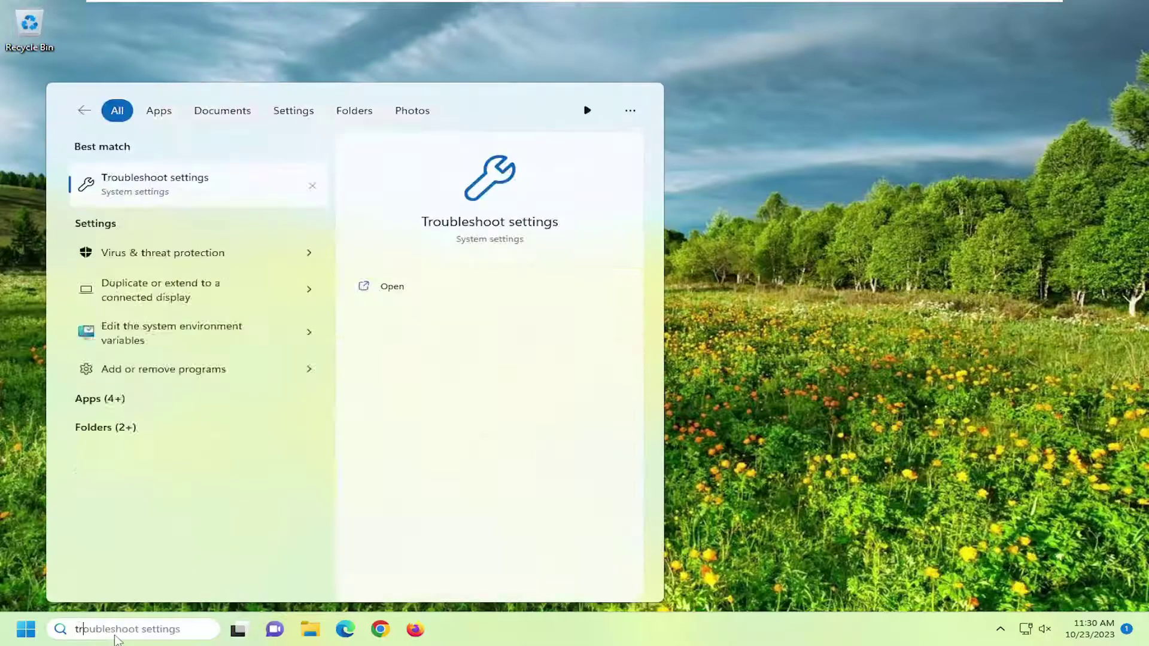
pyautogui.write('ubleshoot')
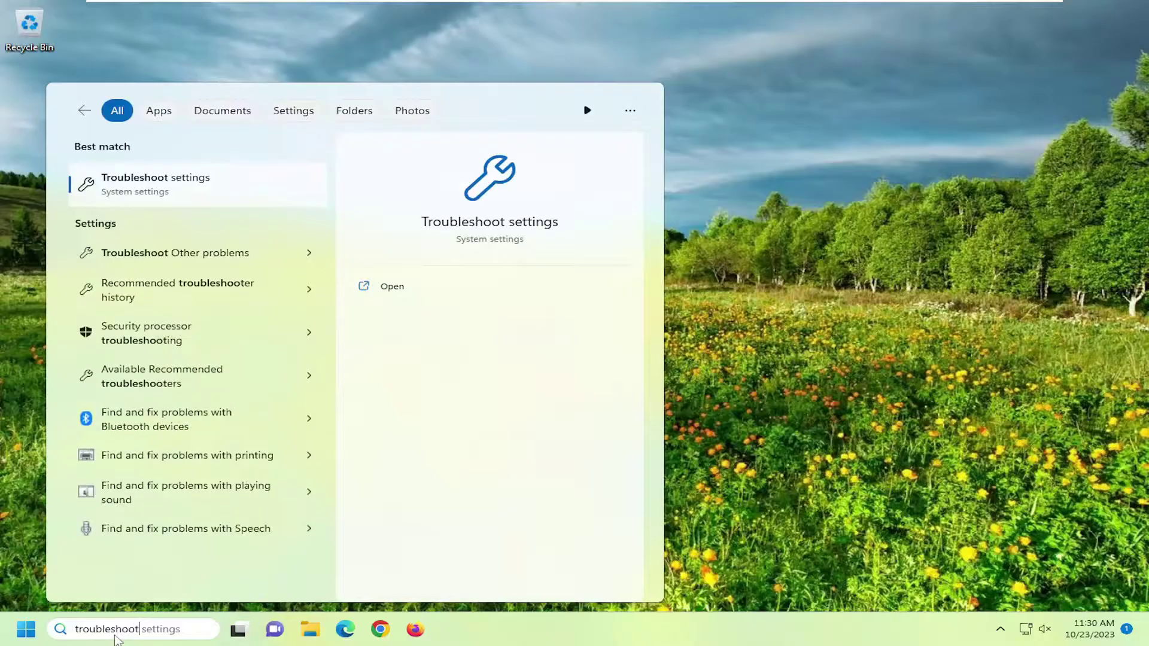
pyautogui.click(137, 185)
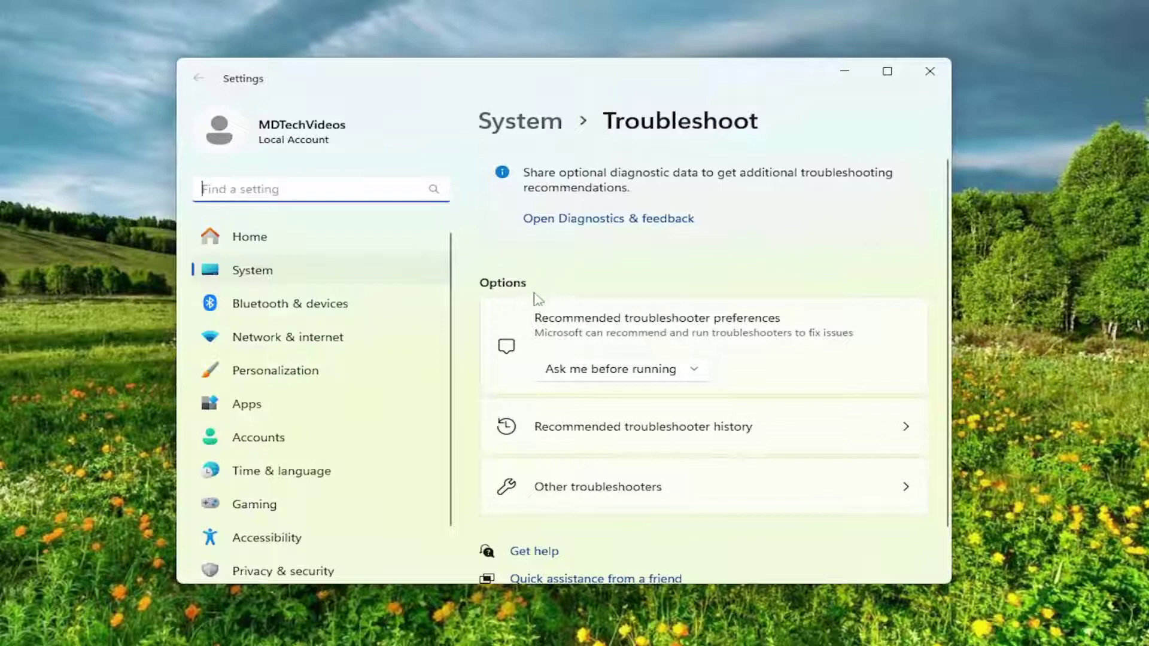
# - Go to Other troubleshooters and run the Printer troubleshooter
pyautogui.click(615, 490)
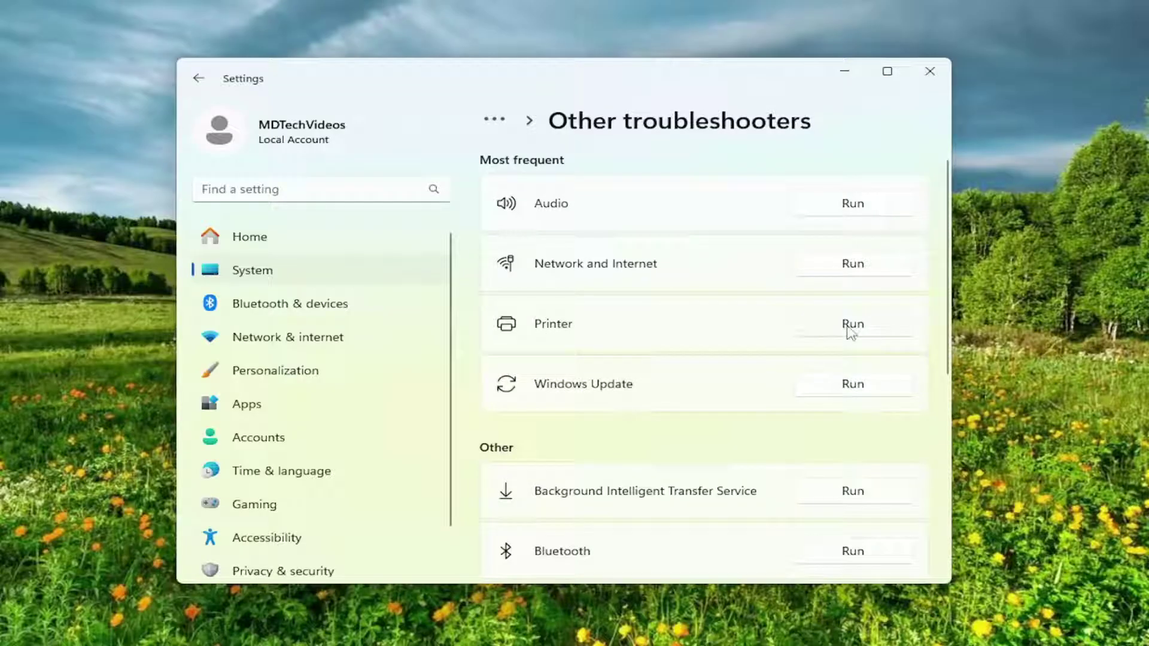
pyautogui.click(851, 328)
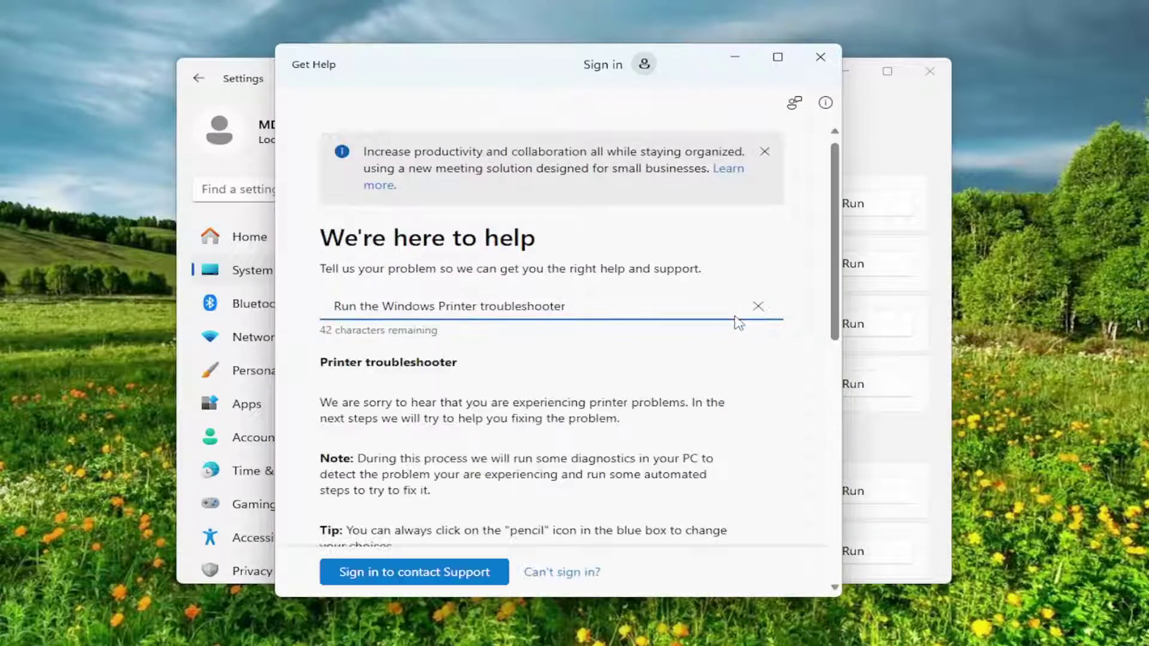
# - Give consent in Get Help to run the printer diagnostics
pyautogui.scroll(-6, 435, 385)
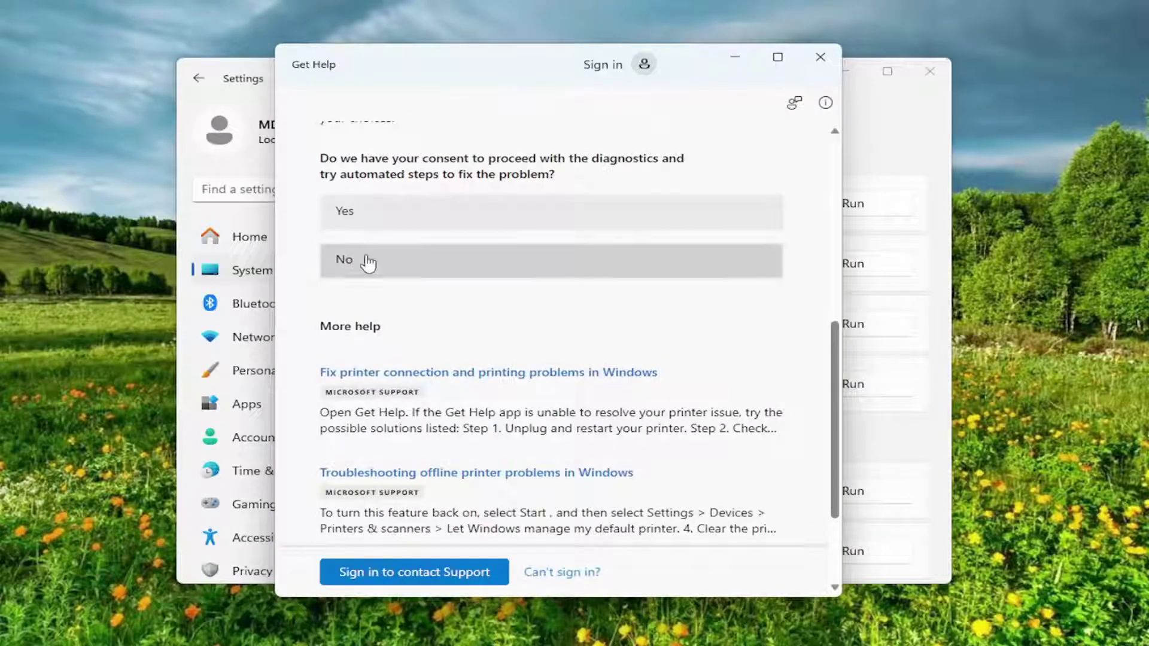
pyautogui.click(367, 220)
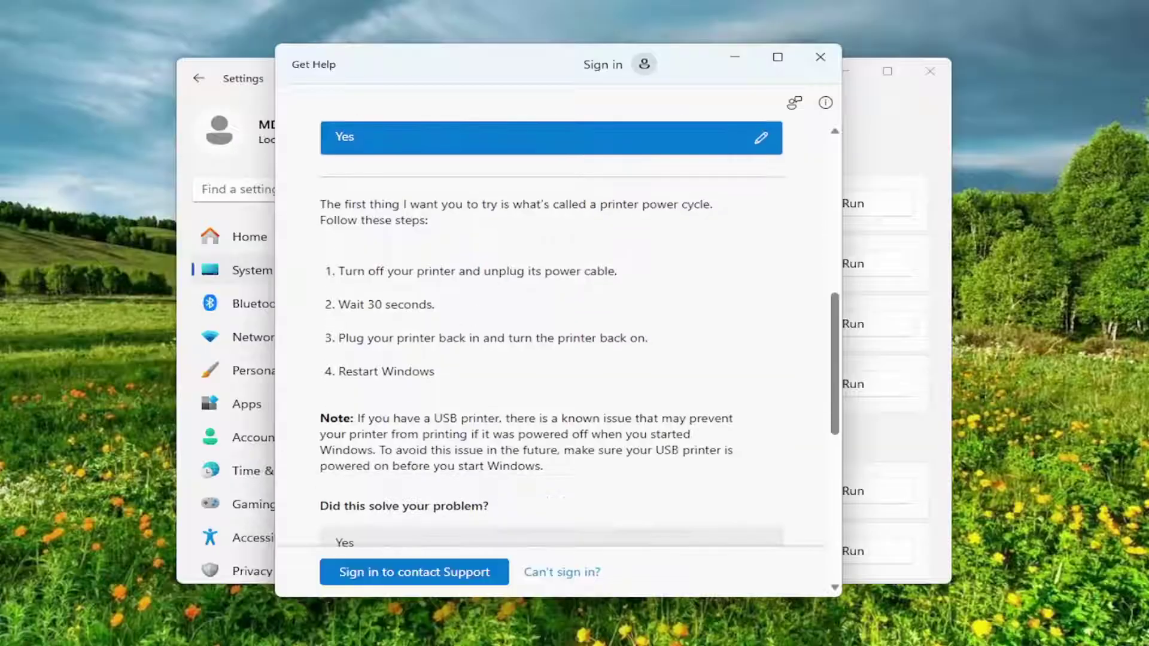